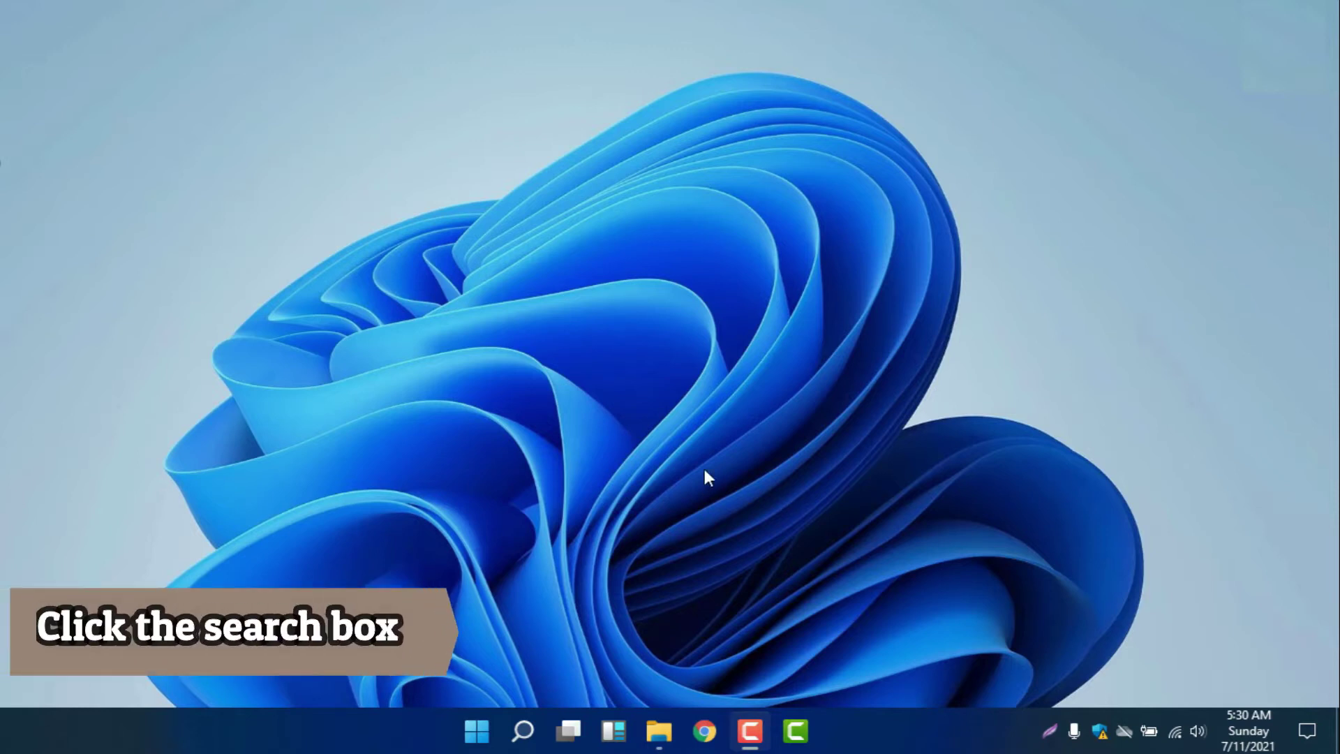
# Search Windows for 'update' and open the Check for updates settings page
pyautogui.click(522, 729)
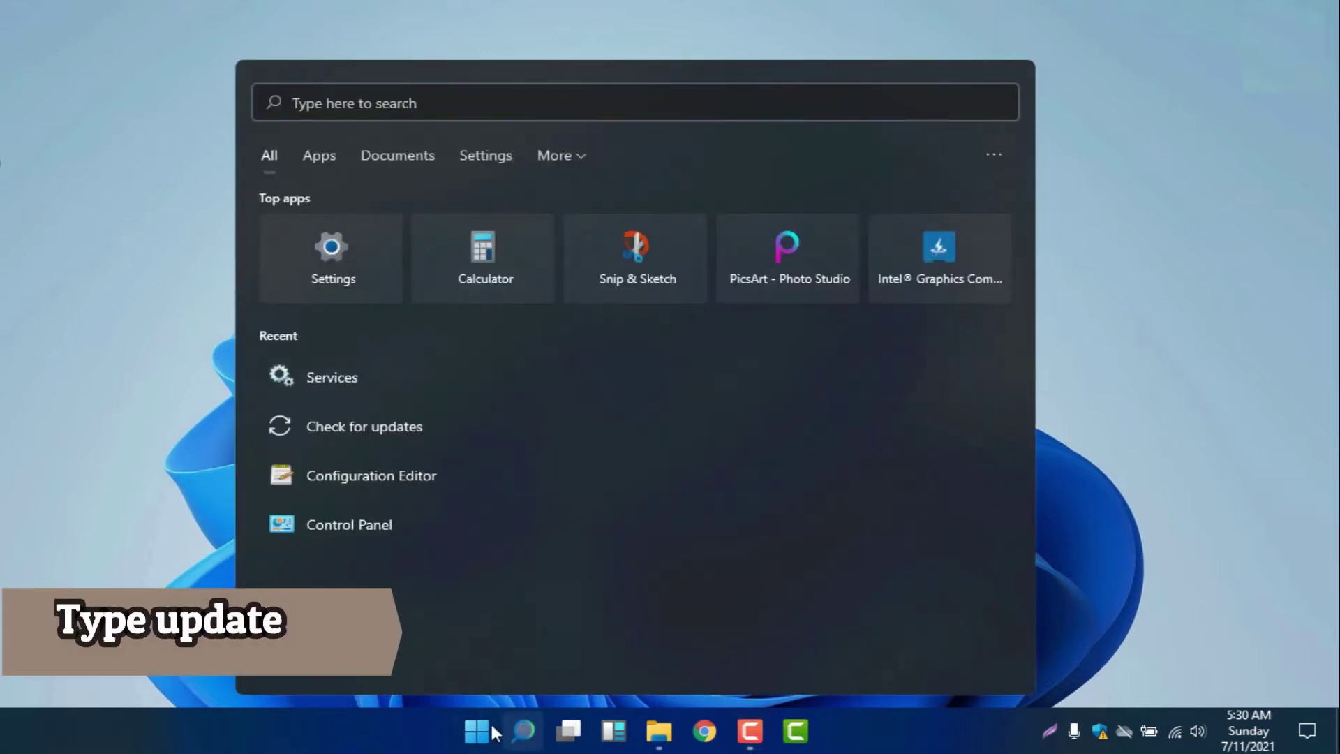
pyautogui.write('update')
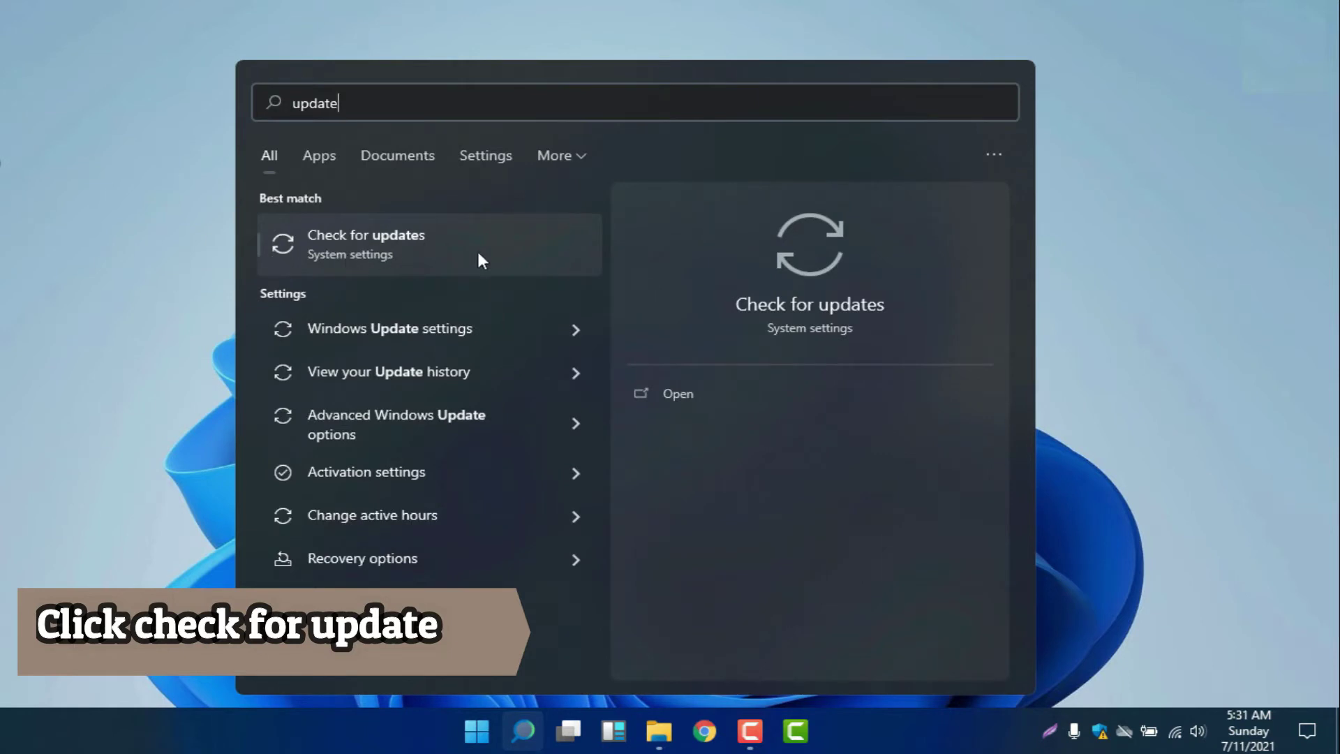
pyautogui.click(445, 250)
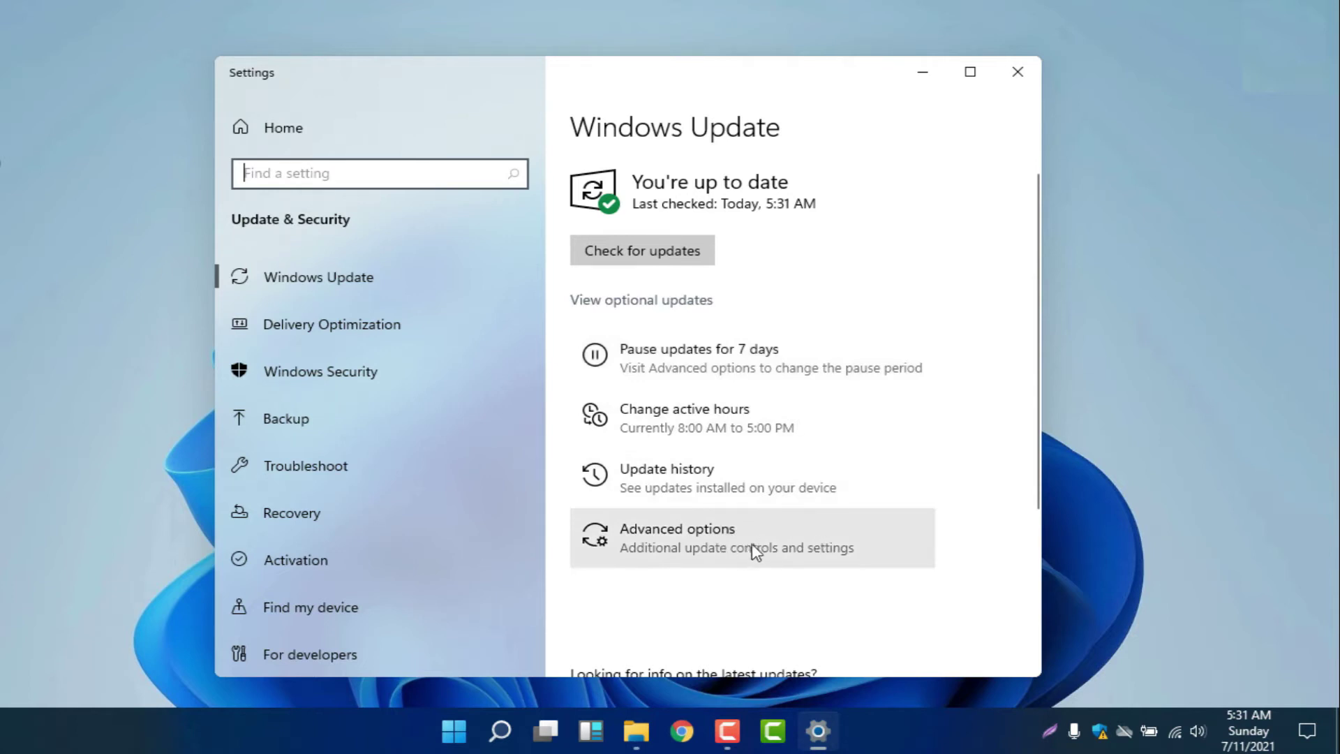
# Go to Windows Update Advanced options and bring the Pause updates section into view
pyautogui.click(826, 546)
pyautogui.scroll(-4, 586, 461)
pyautogui.scroll(4, 418, 349)
pyautogui.scroll(-4, 532, 467)
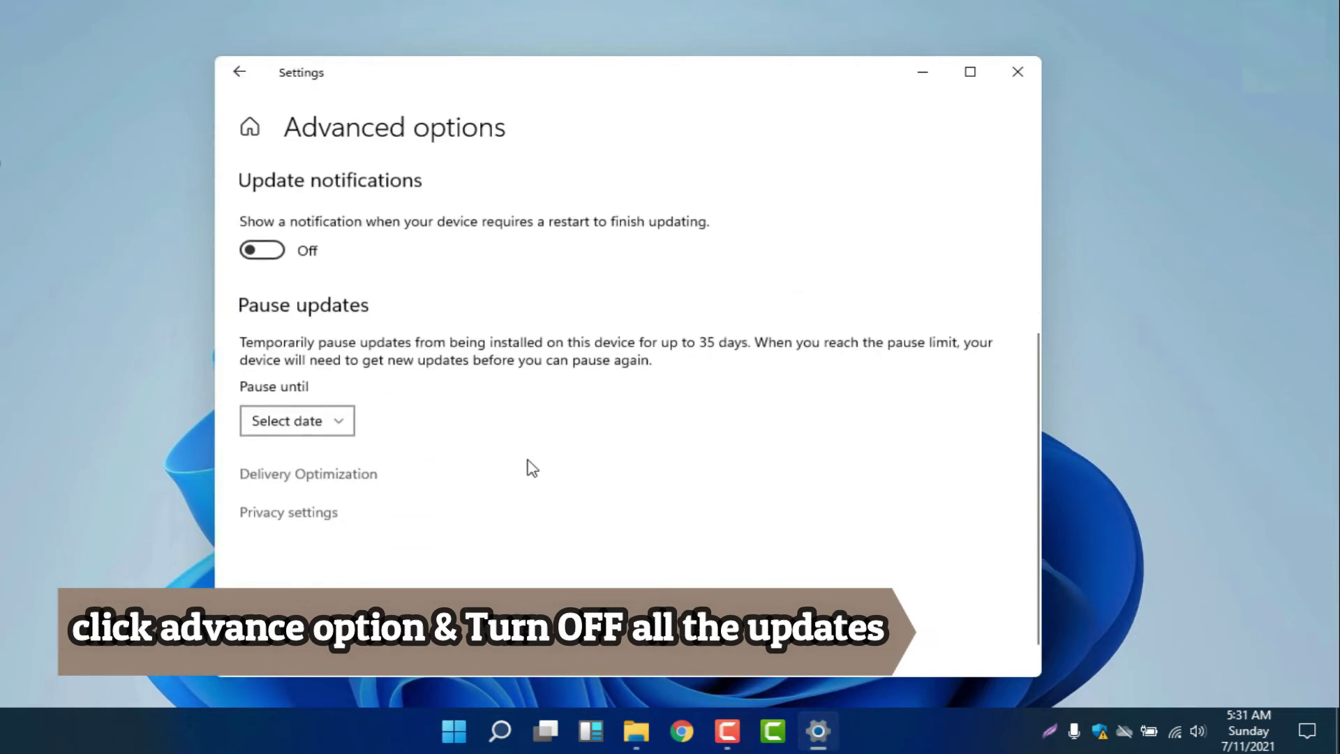
pyautogui.scroll(-1, 517, 460)
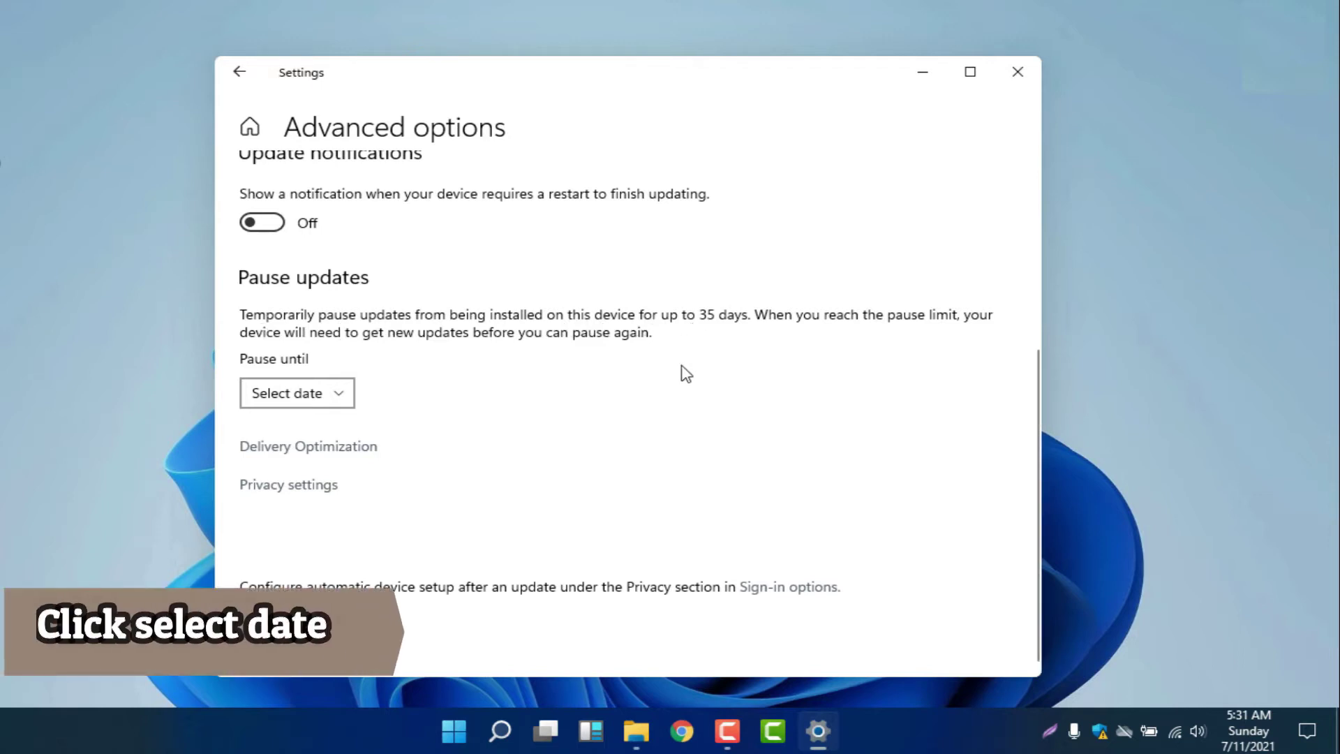
# Choose Sunday, August 15, 2021 as the Pause until date for Windows updates
pyautogui.click(320, 394)
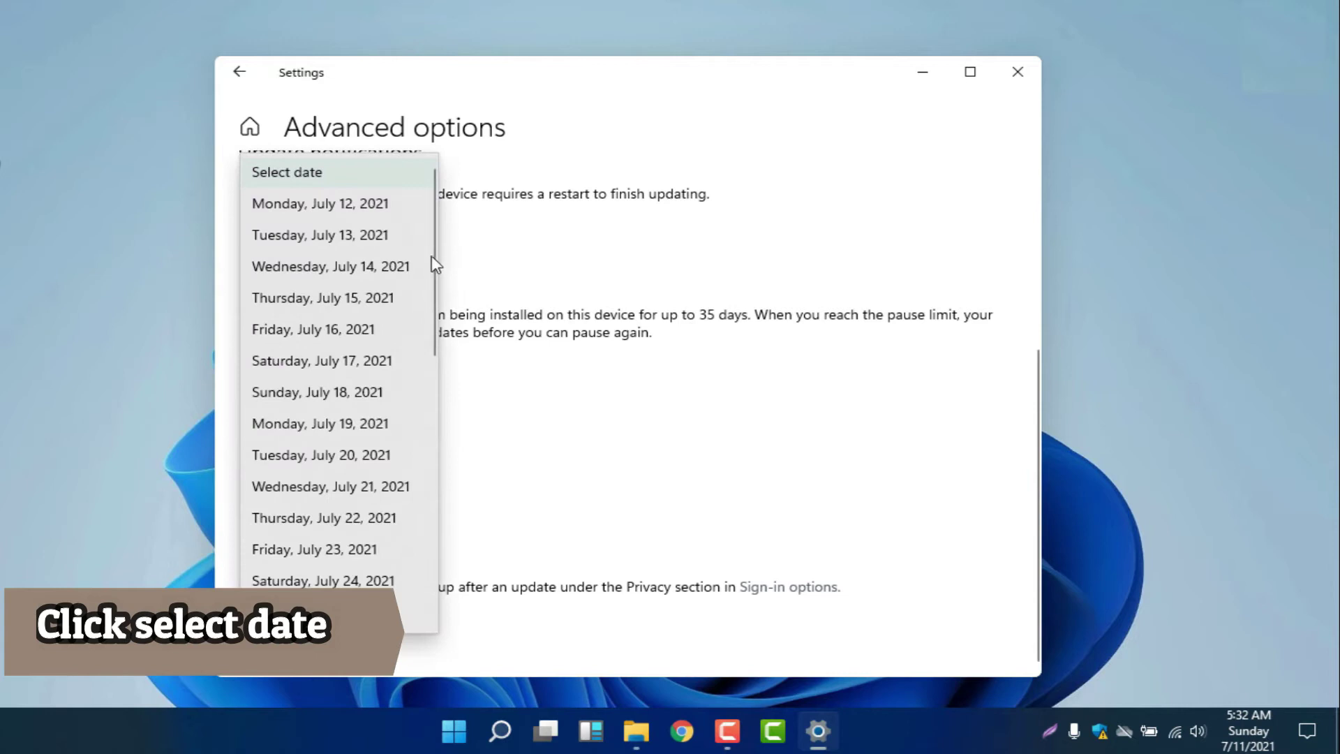
pyautogui.moveTo(434, 265); pyautogui.dragTo(421, 560)
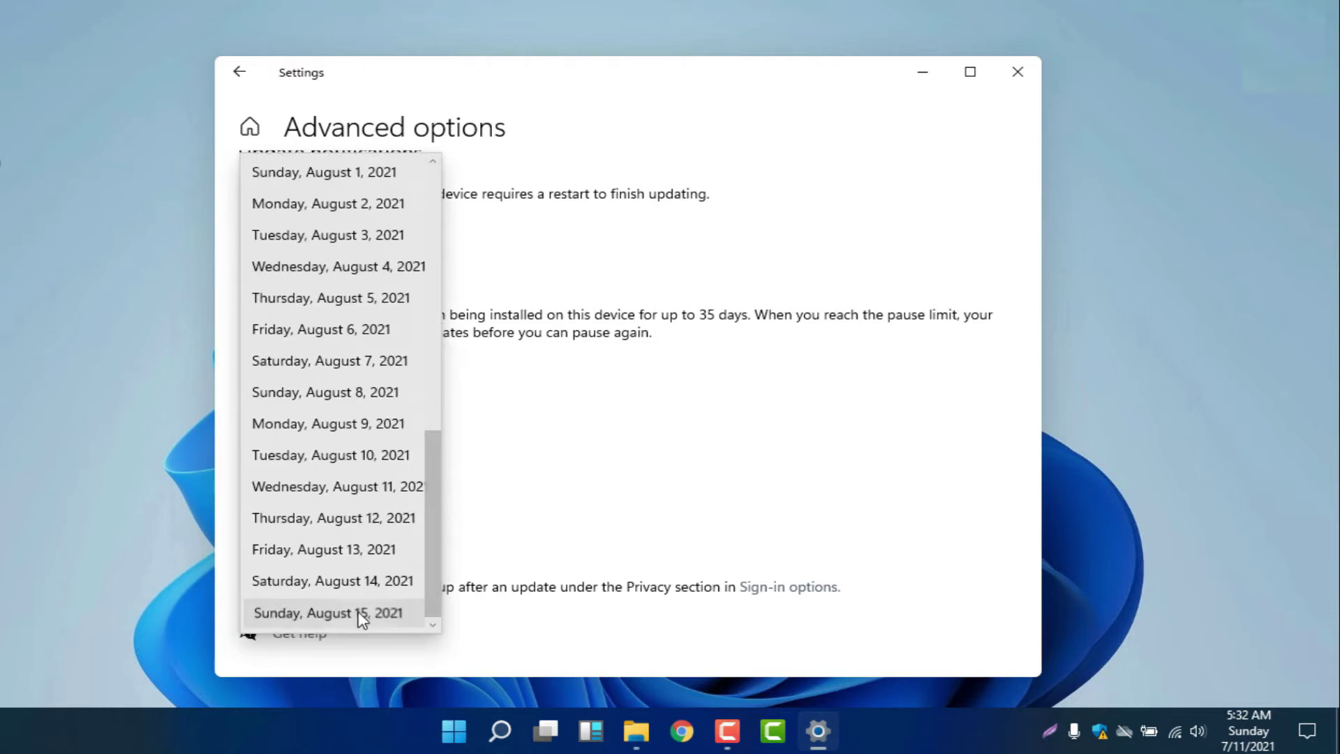
pyautogui.click(362, 614)
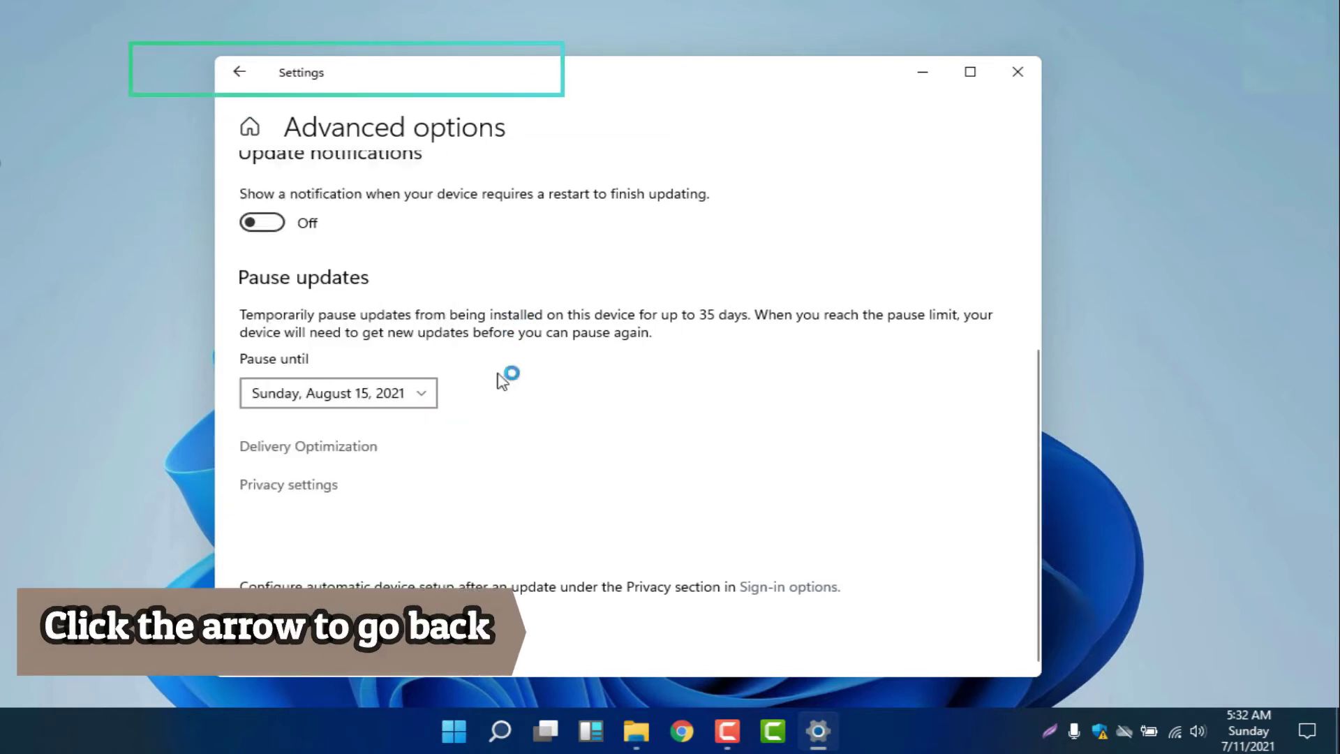
# Return to Windows Update to confirm updates are paused until 8/15/2021, then close Settings
pyautogui.click(251, 75)
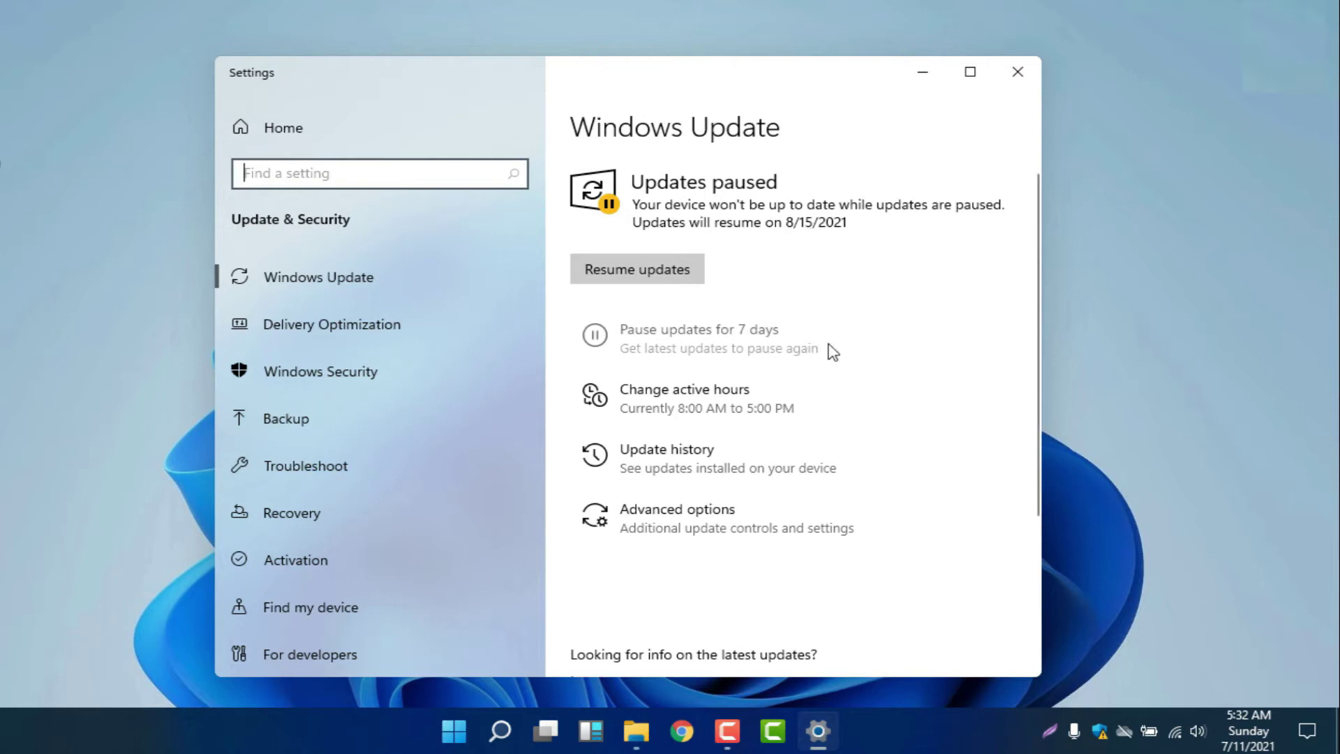
pyautogui.click(1018, 75)
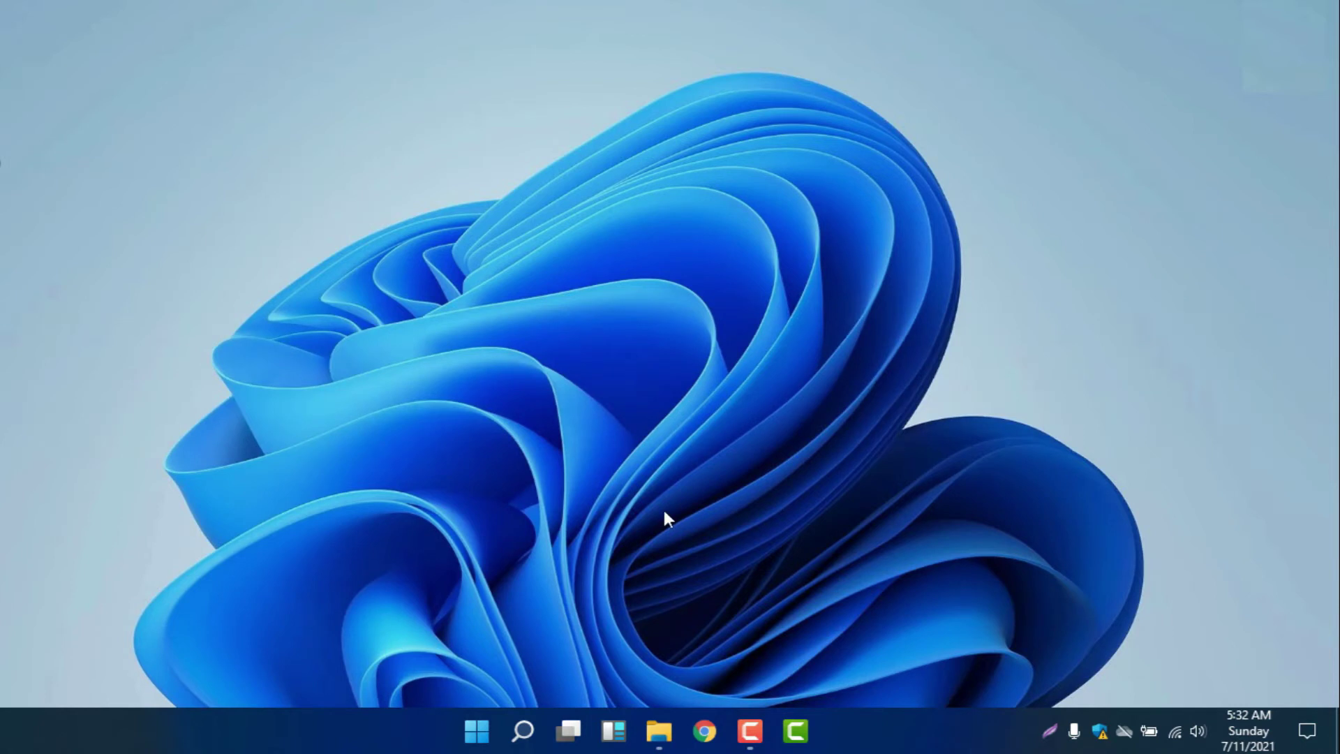
# Search Windows for 'services' and launch the Services app
pyautogui.click(523, 730)
pyautogui.write('s')
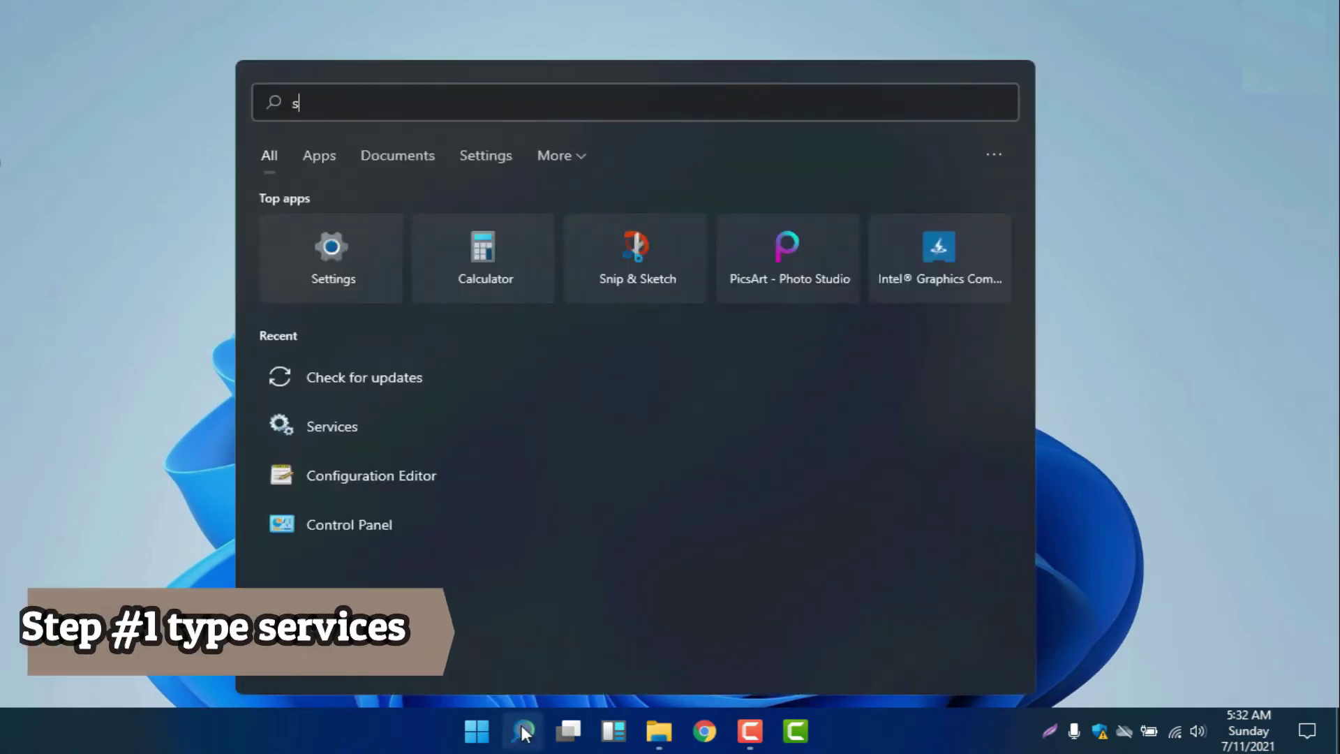
pyautogui.write('ervices')
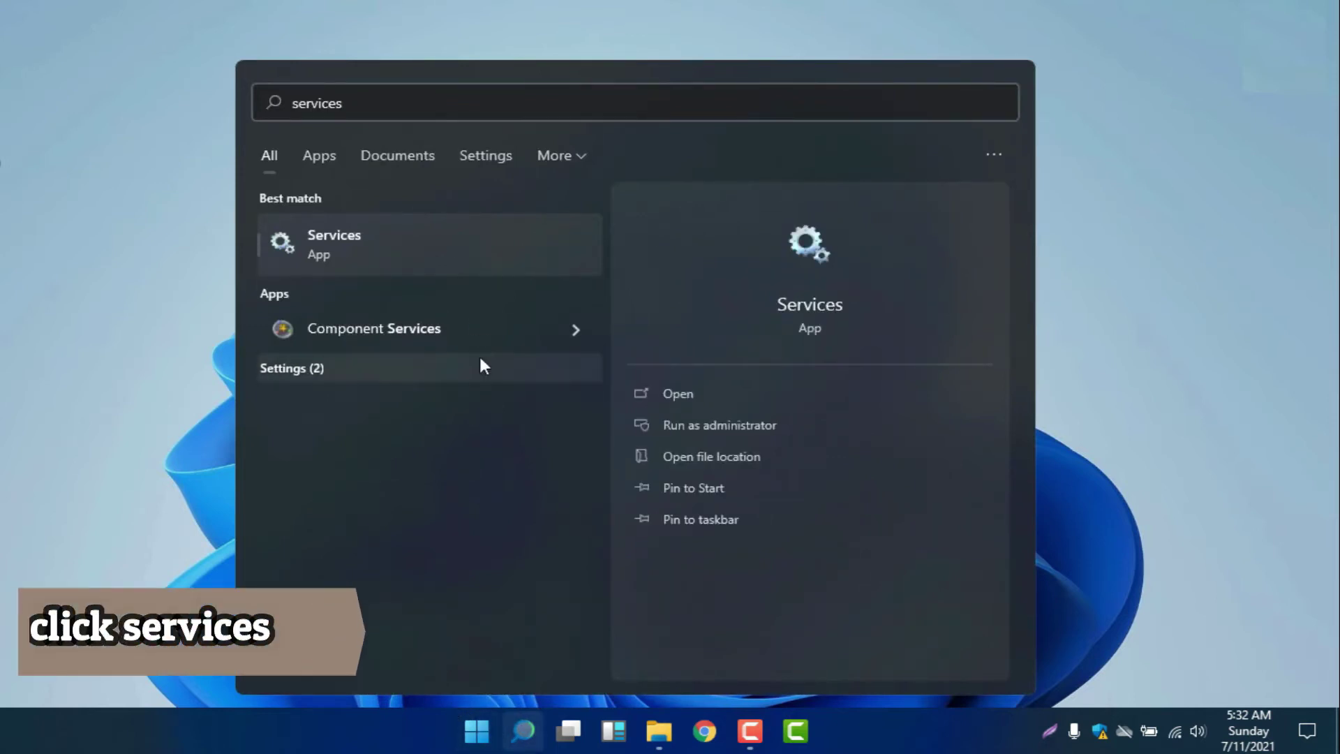
pyautogui.click(455, 238)
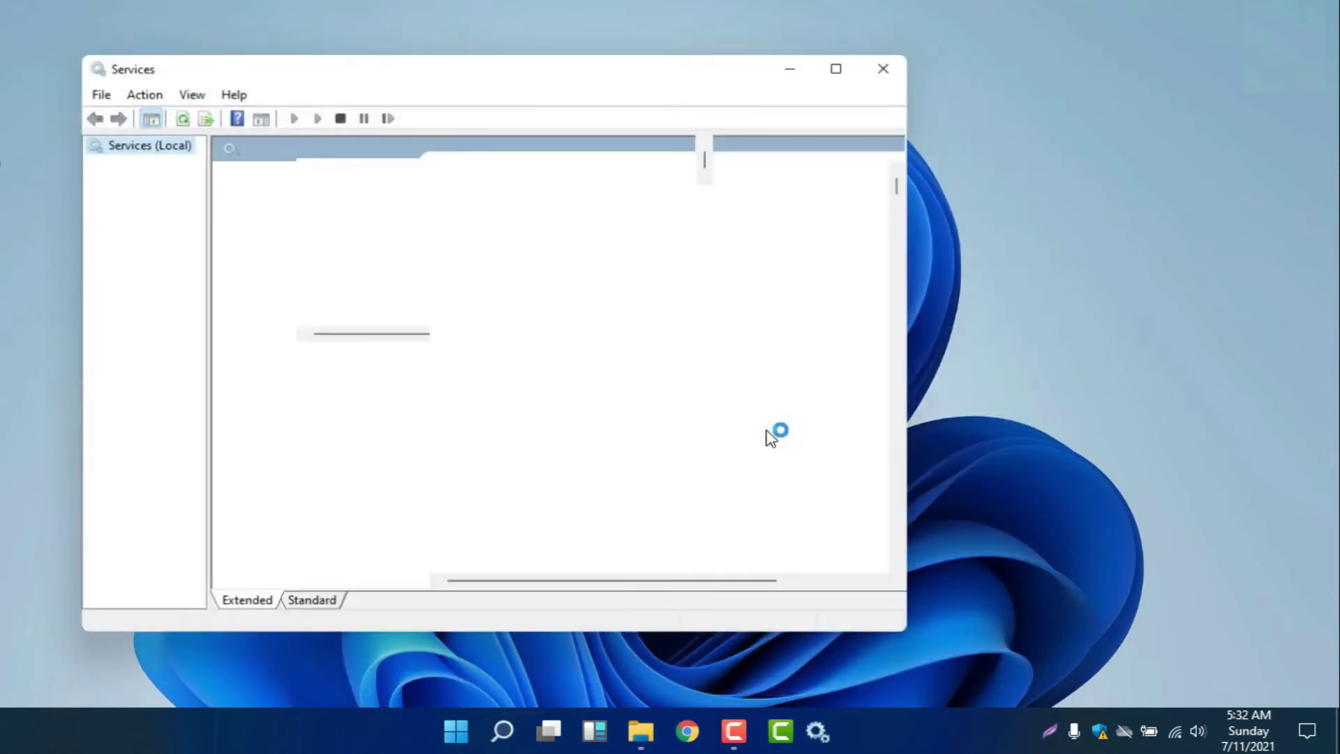
# Locate the Windows Update service in the Services list and open its Properties
pyautogui.moveTo(575, 78); pyautogui.dragTo(628, 62)
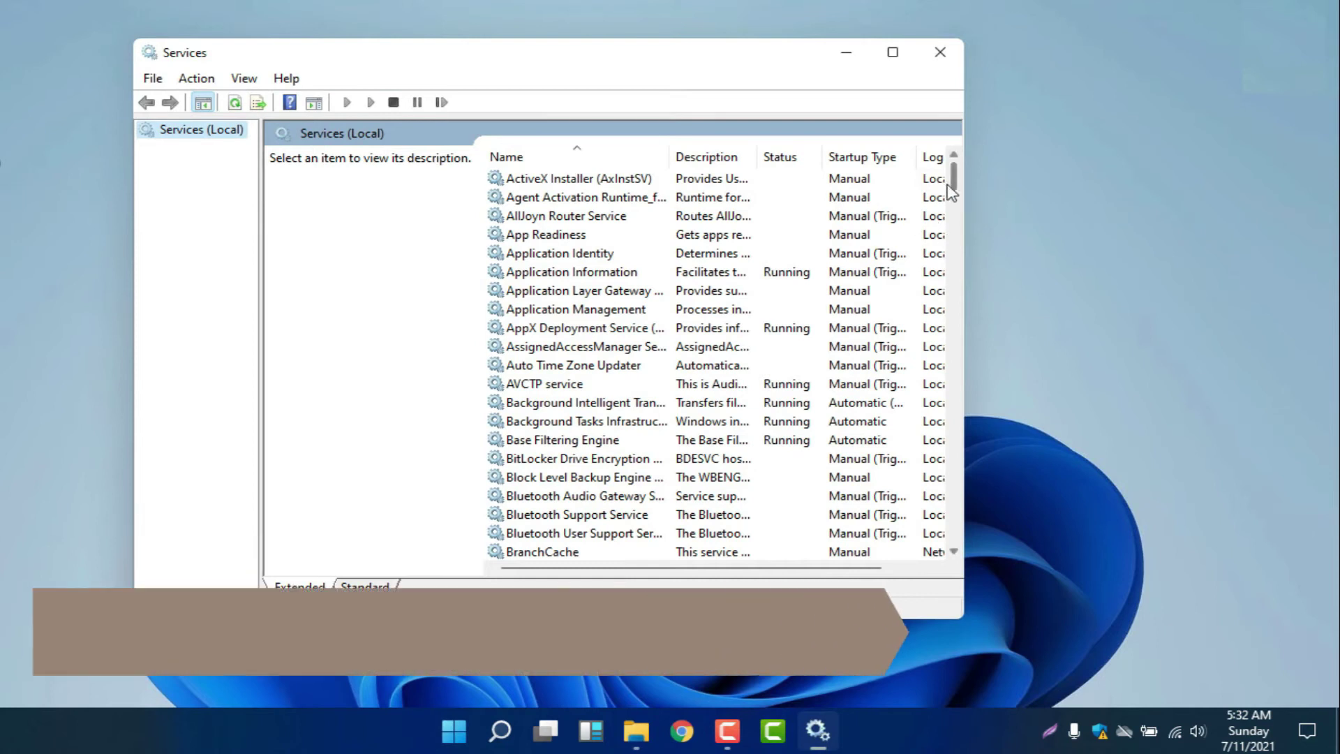
pyautogui.moveTo(953, 175); pyautogui.dragTo(960, 501)
pyautogui.moveTo(961, 477); pyautogui.dragTo(955, 527)
pyautogui.click(584, 311)
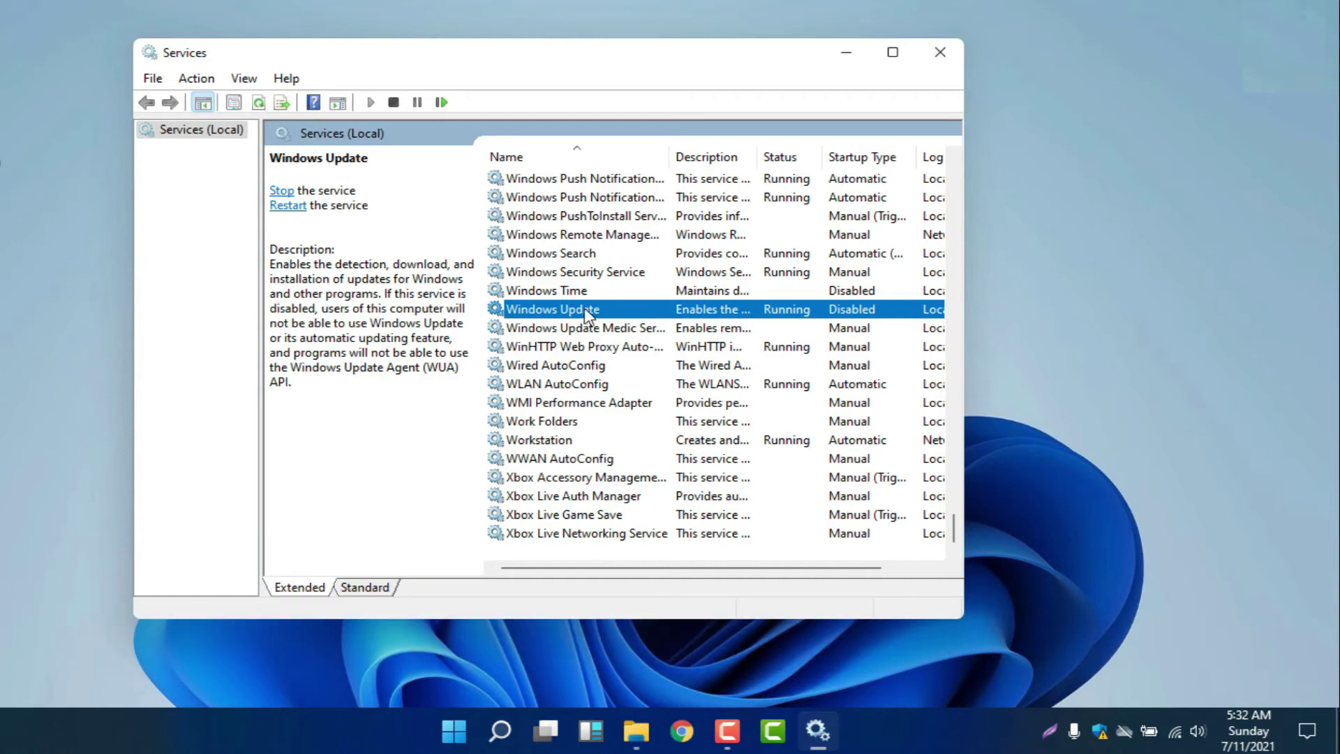
pyautogui.doubleClick(584, 311)
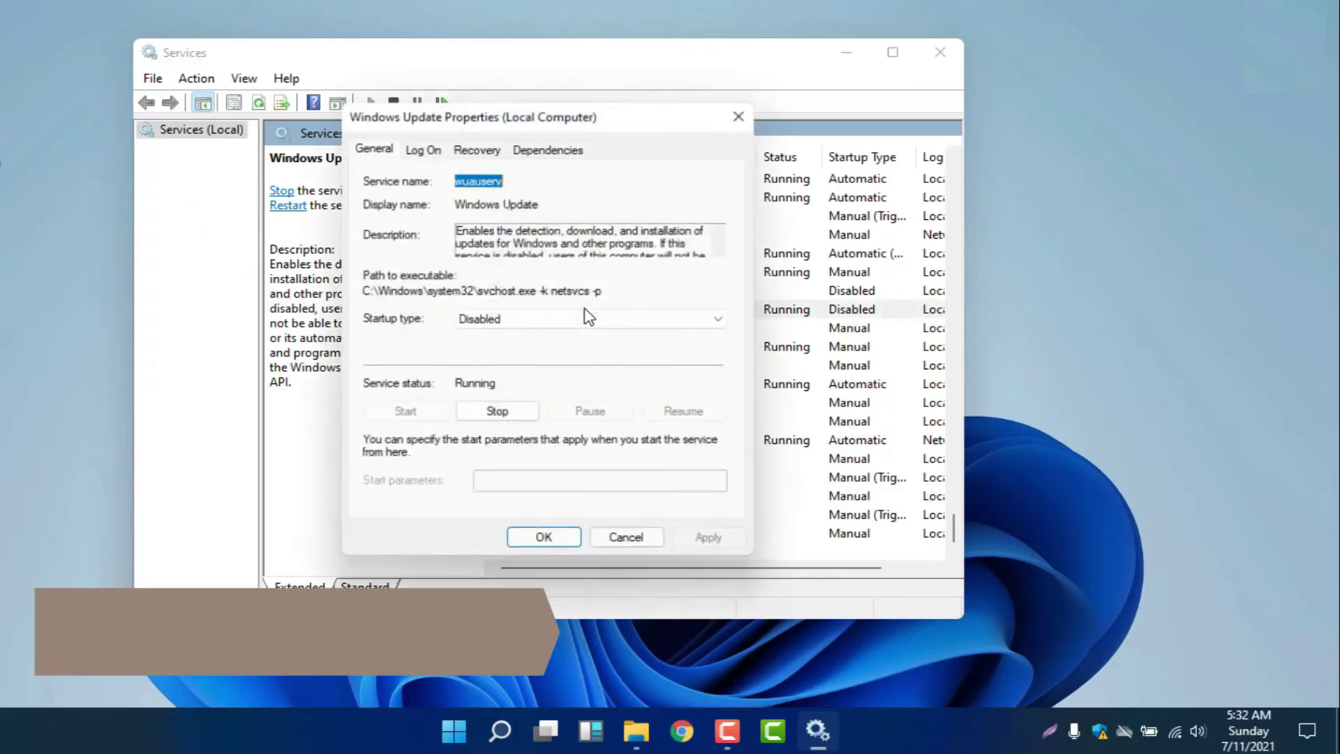
# Set the Windows Update service startup type to Disabled, stop it, and apply with OK
pyautogui.click(471, 322)
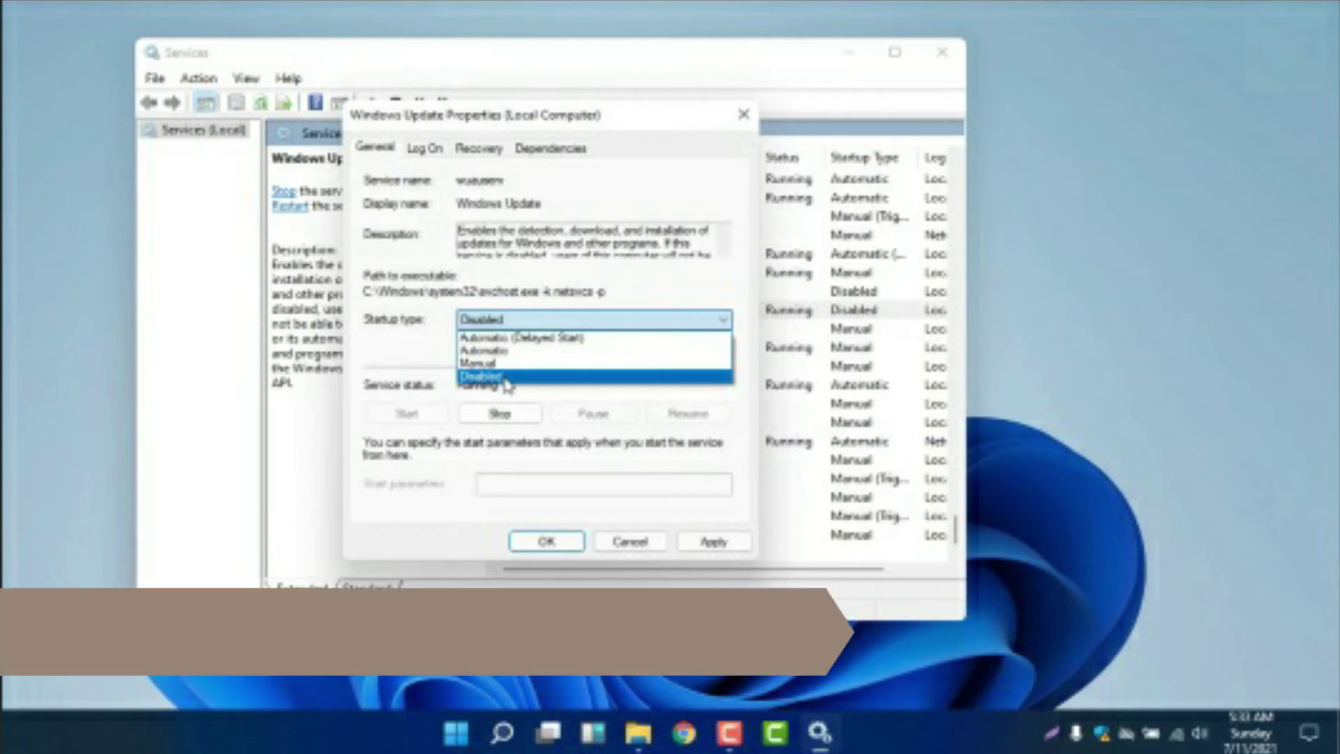
pyautogui.click(478, 377)
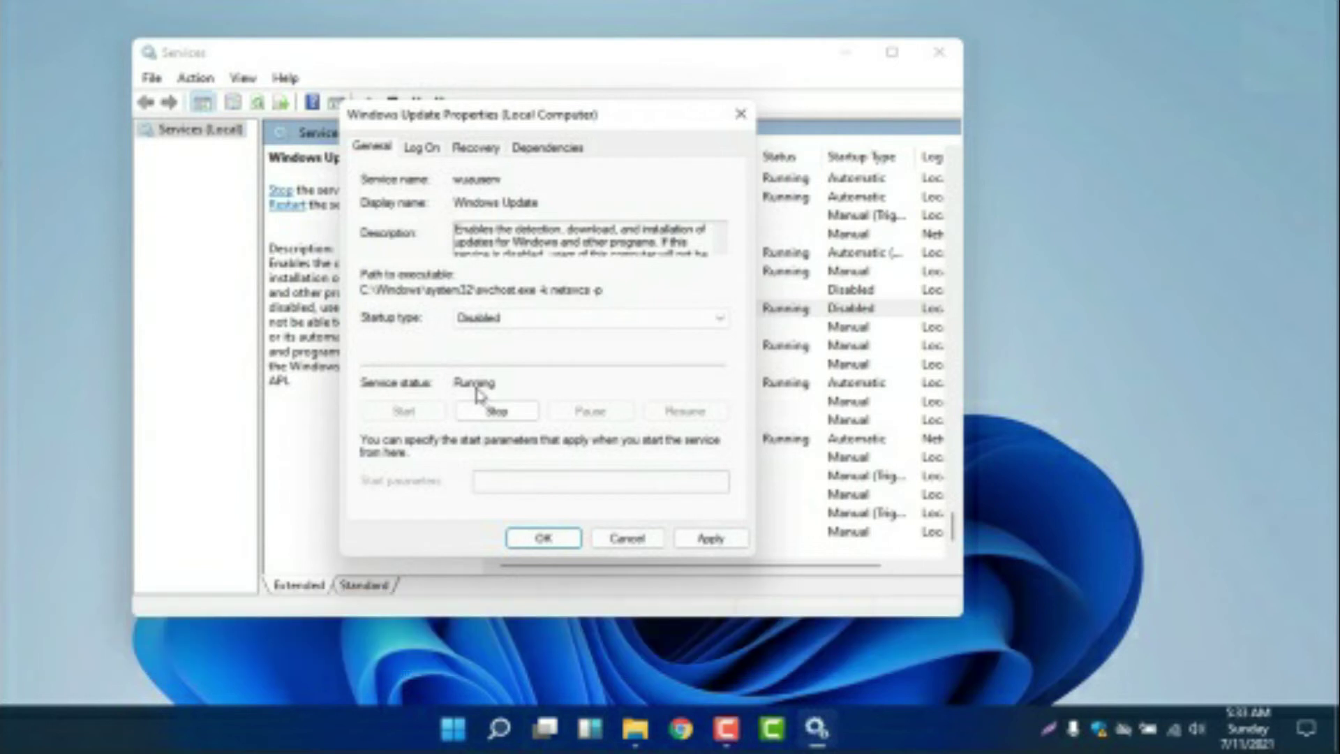
pyautogui.click(502, 412)
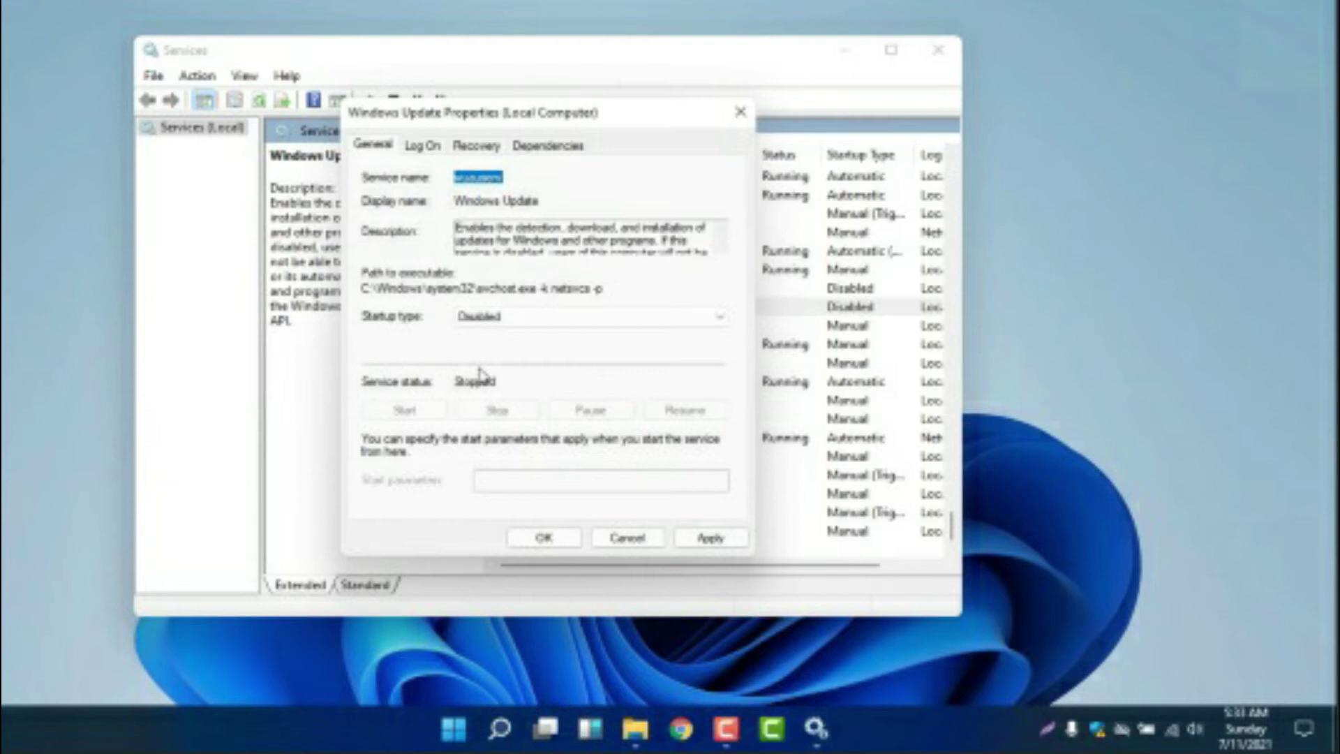
pyautogui.click(710, 539)
pyautogui.click(546, 541)
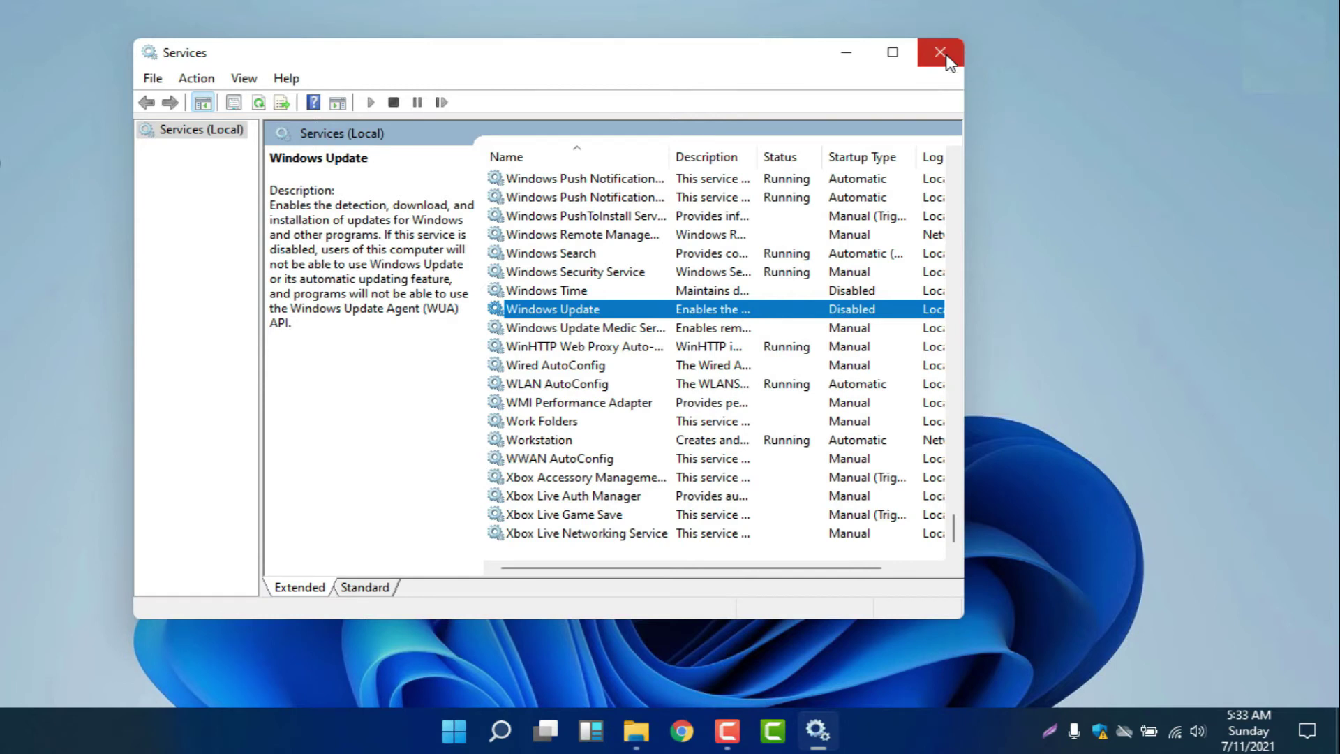
# Close the Services console and bring up an empty Windows search panel
pyautogui.click(940, 53)
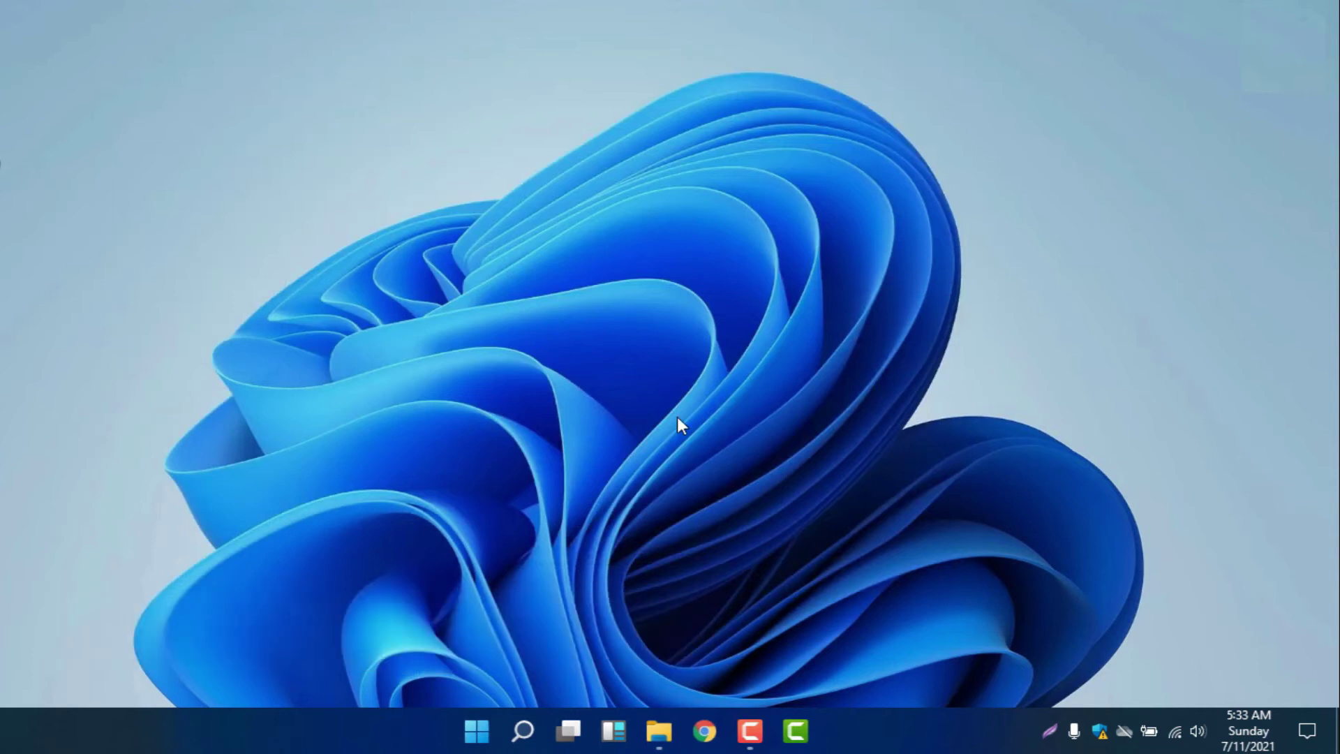
pyautogui.click(523, 730)
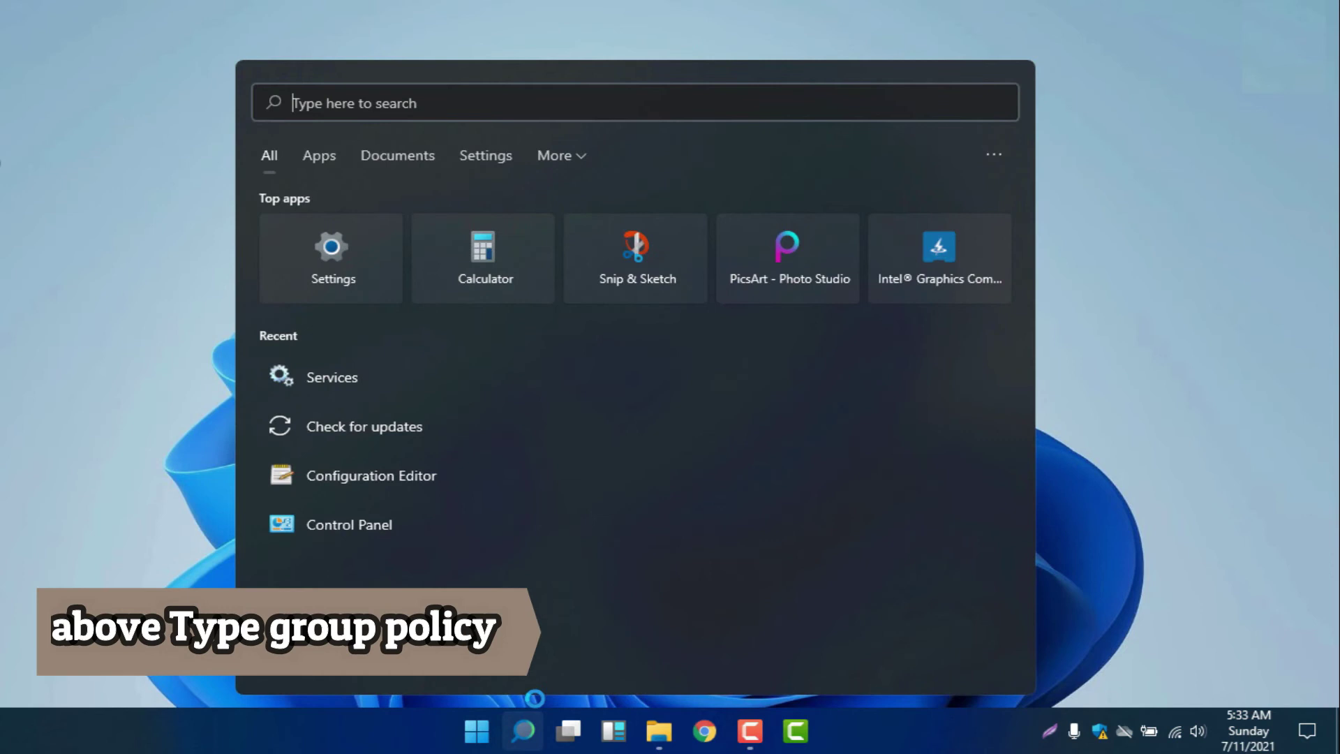
# Search for 'group p' and launch Edit group policy to open the Local Group Policy Editor
pyautogui.write('group')
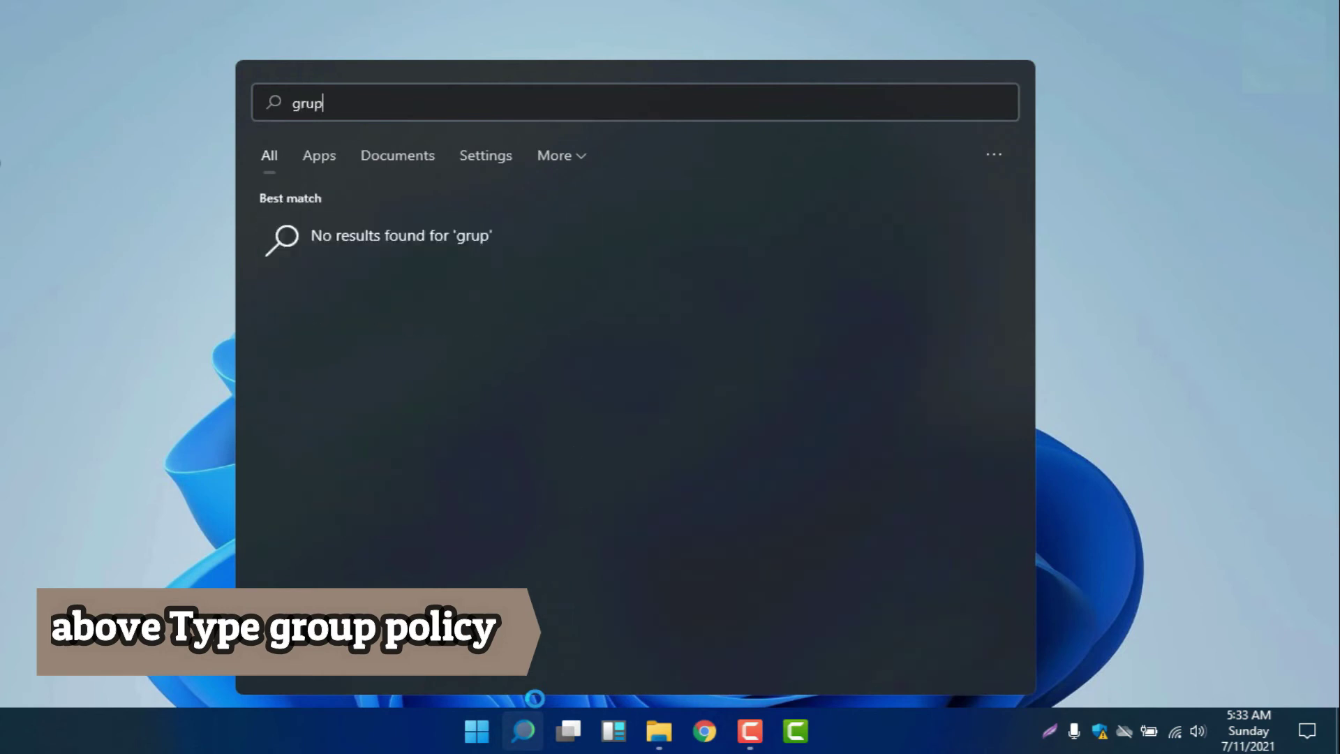
pyautogui.write(' p')
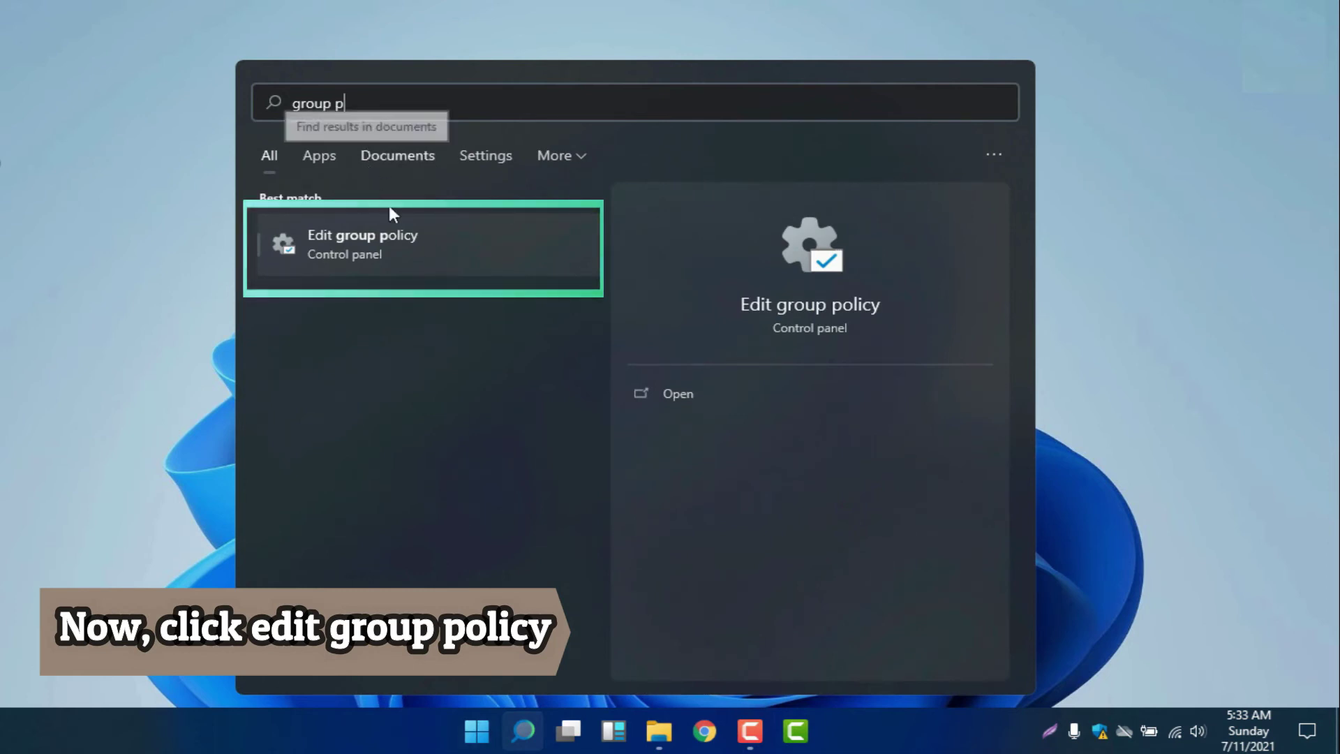
pyautogui.click(425, 245)
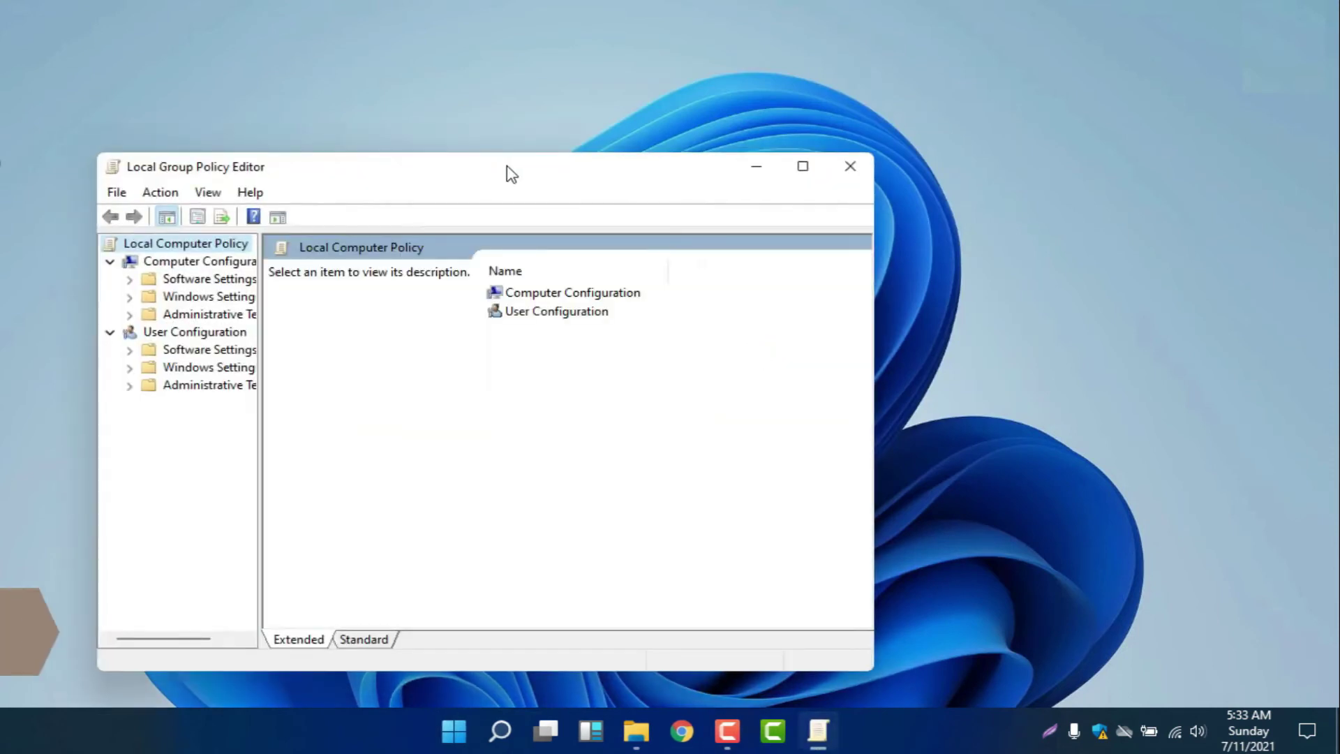
# Widen the tree pane and expand Administrative Templates > Windows Components down to Windows Update
pyautogui.moveTo(309, 269); pyautogui.dragTo(412, 270)
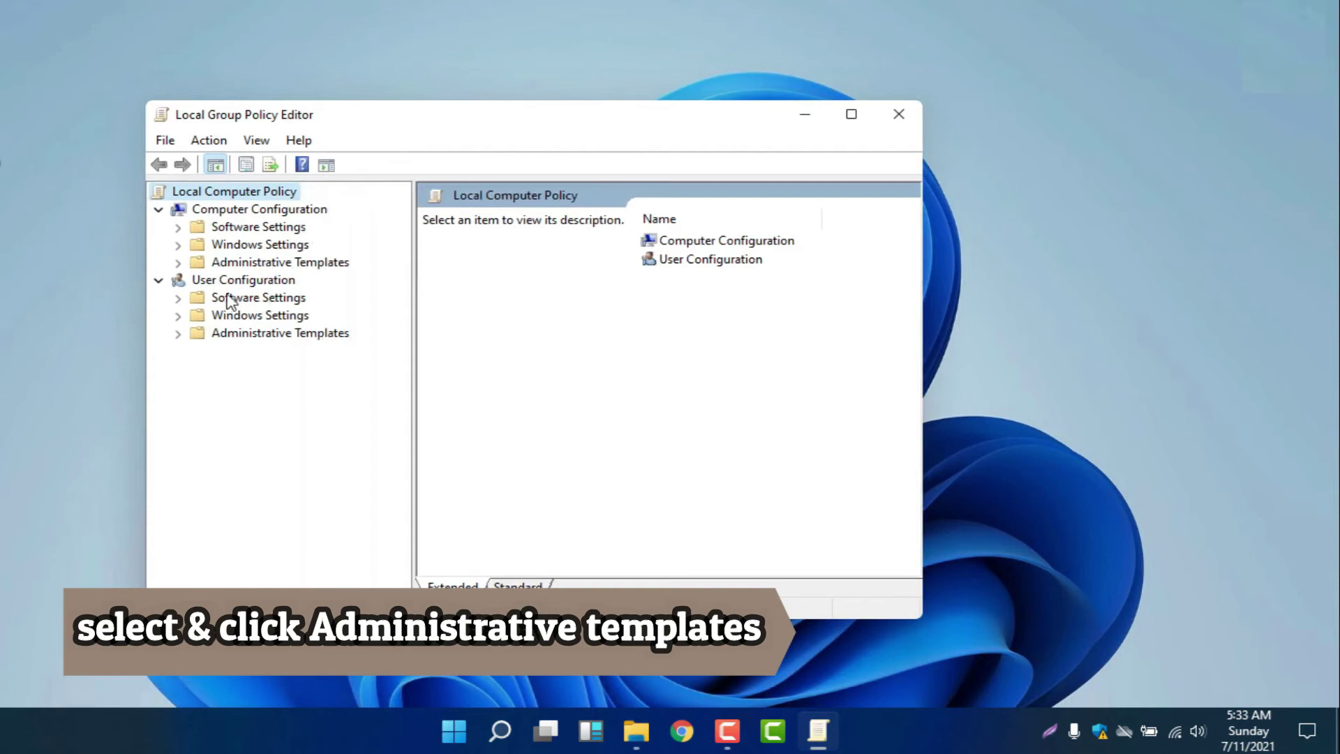
pyautogui.click(178, 263)
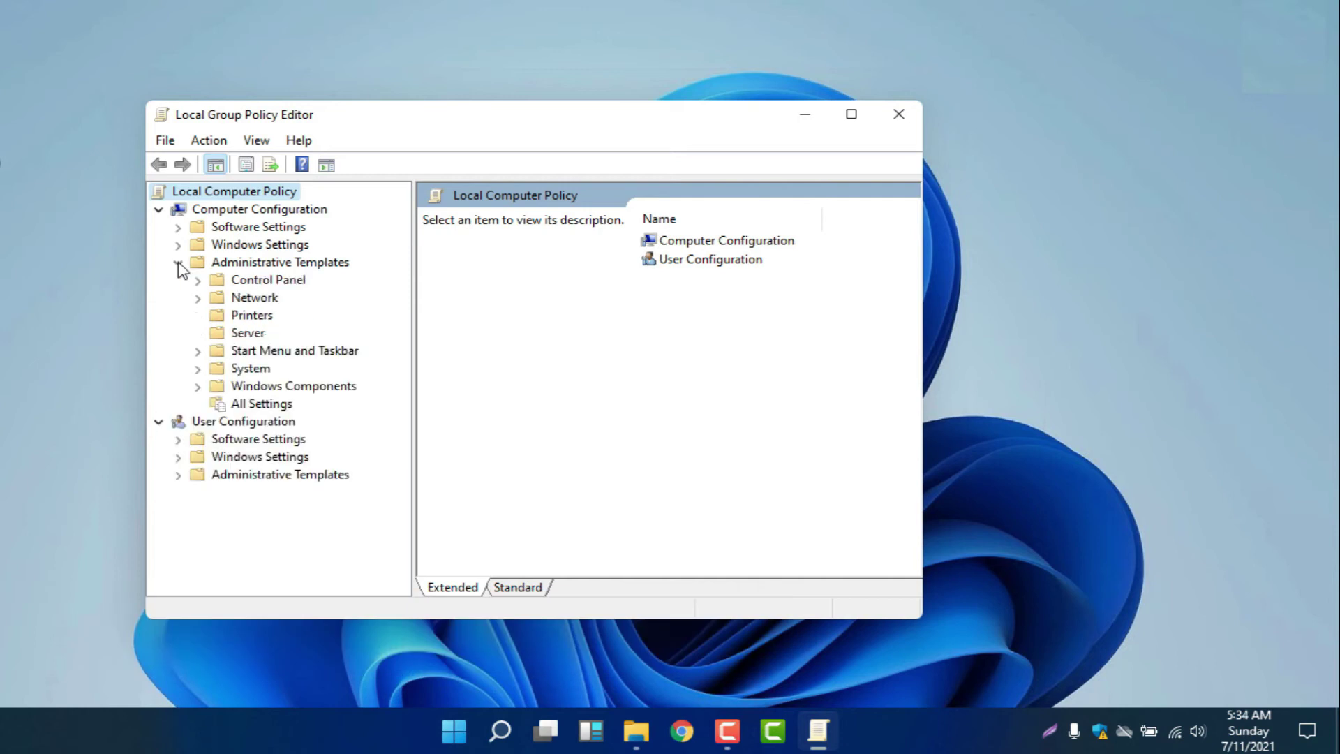
pyautogui.click(197, 386)
pyautogui.moveTo(407, 273); pyautogui.dragTo(409, 522)
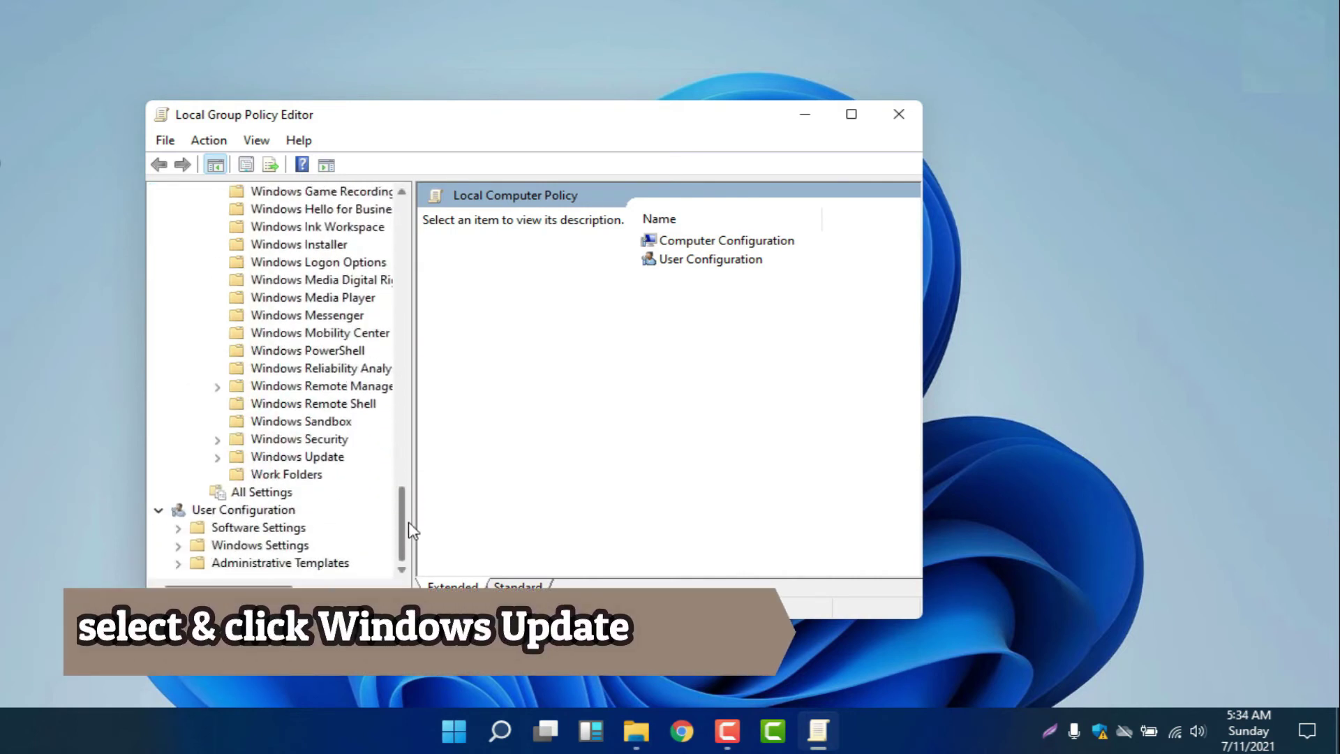
# Open the Configure Automatic Updates policy from the Windows Update policy folder
pyautogui.click(298, 456)
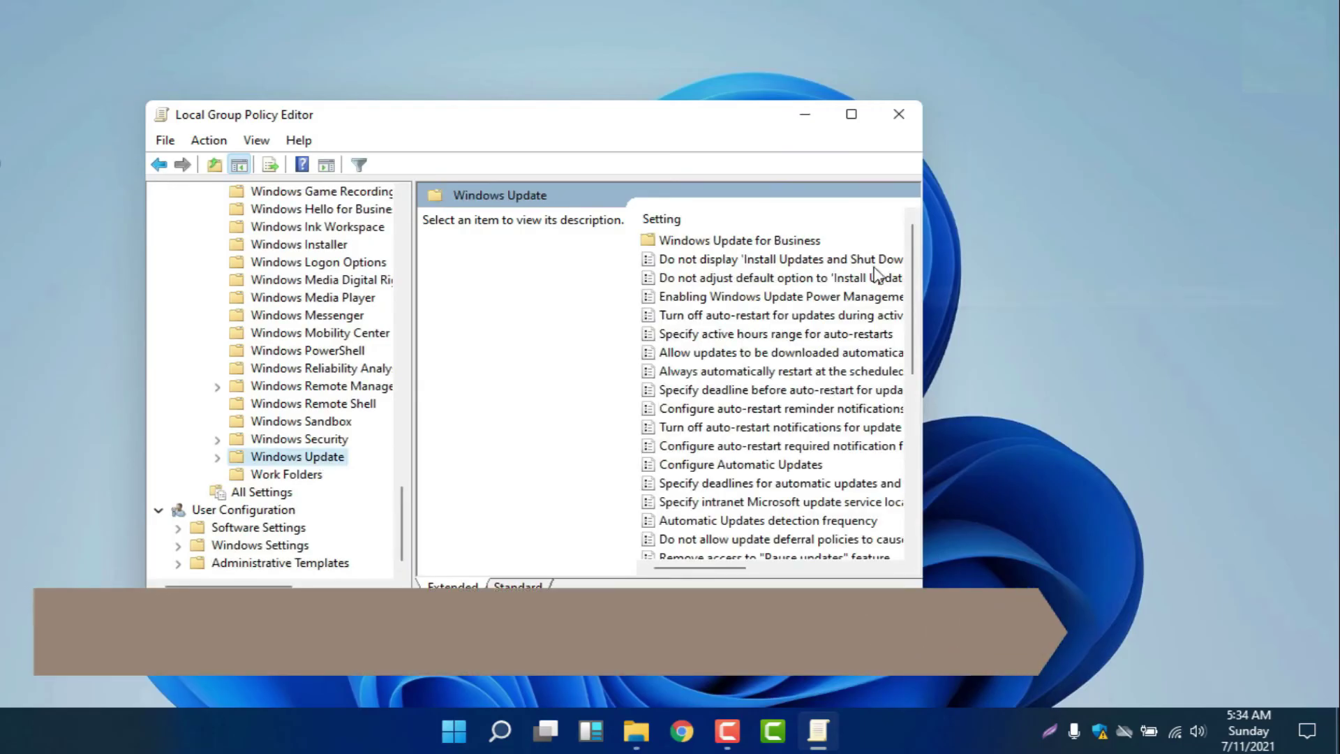
pyautogui.moveTo(923, 251); pyautogui.dragTo(1032, 252)
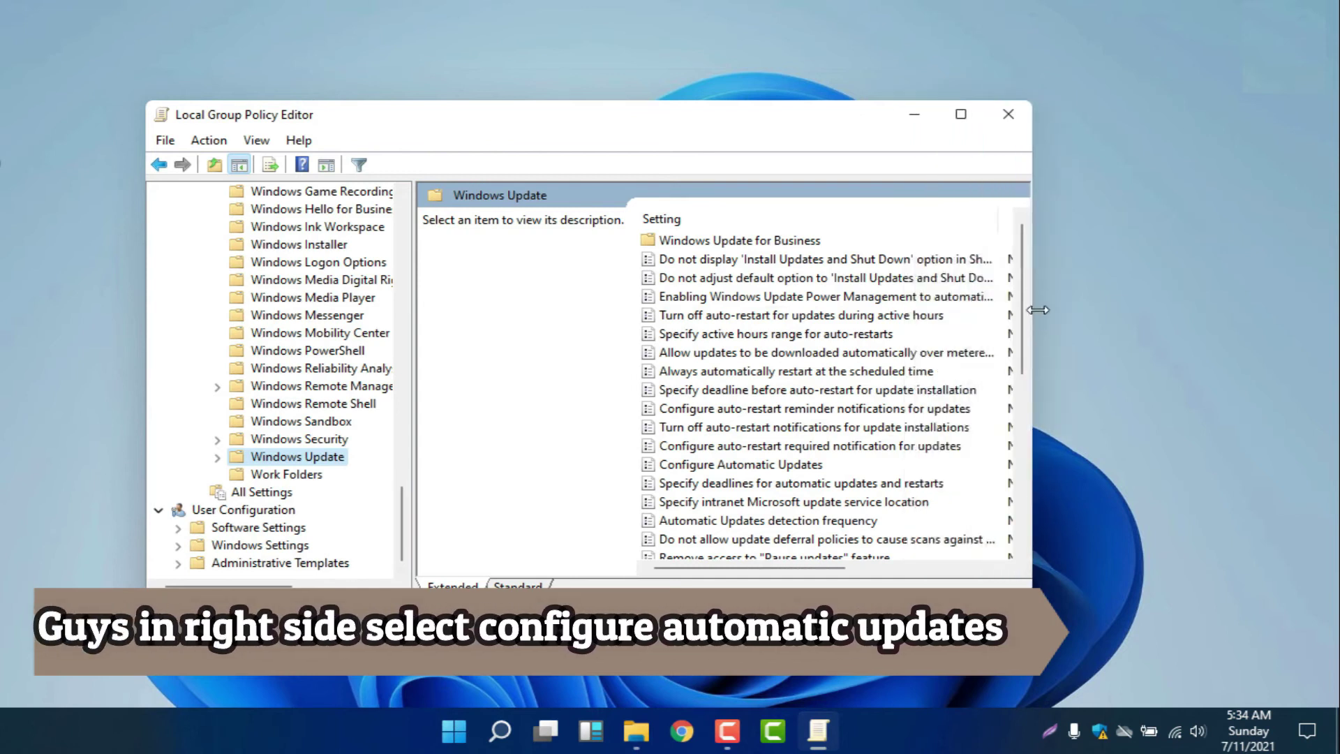
pyautogui.scroll(-1, 683, 395)
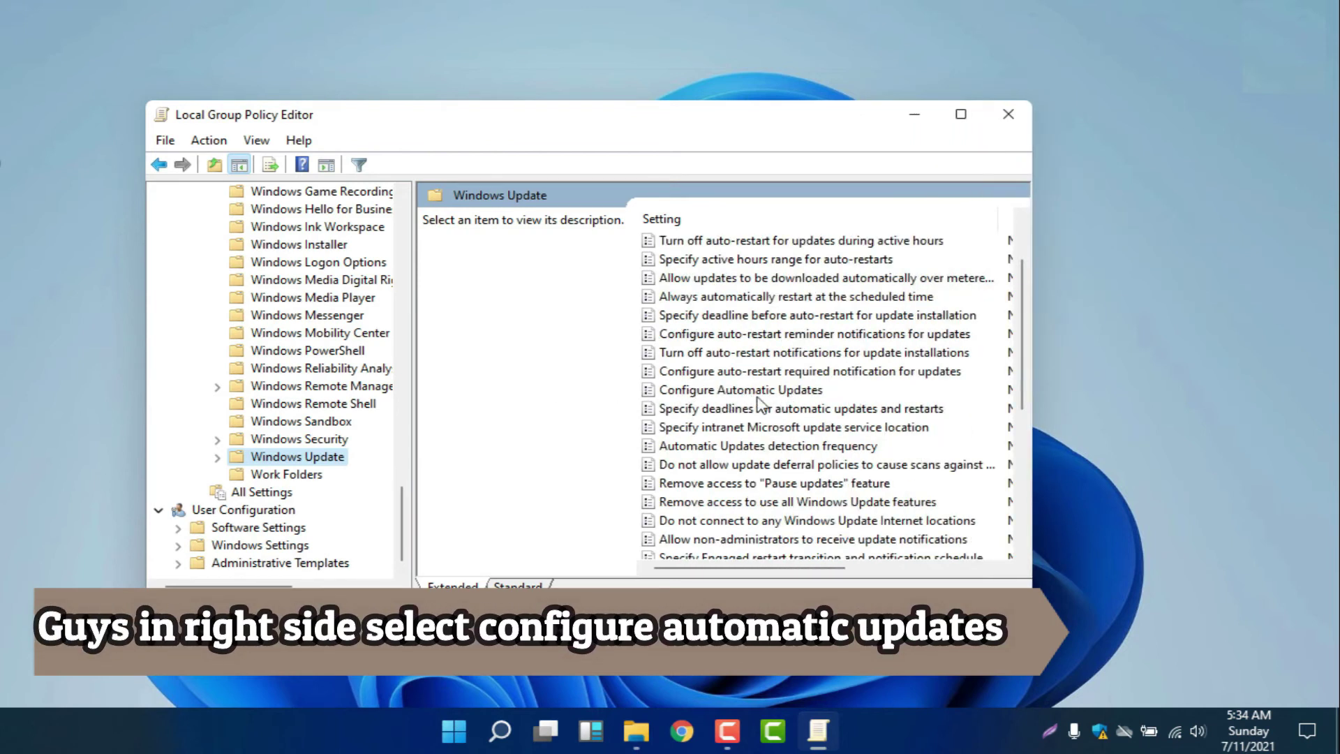
pyautogui.moveTo(403, 496); pyautogui.dragTo(392, 208)
pyautogui.click(768, 390)
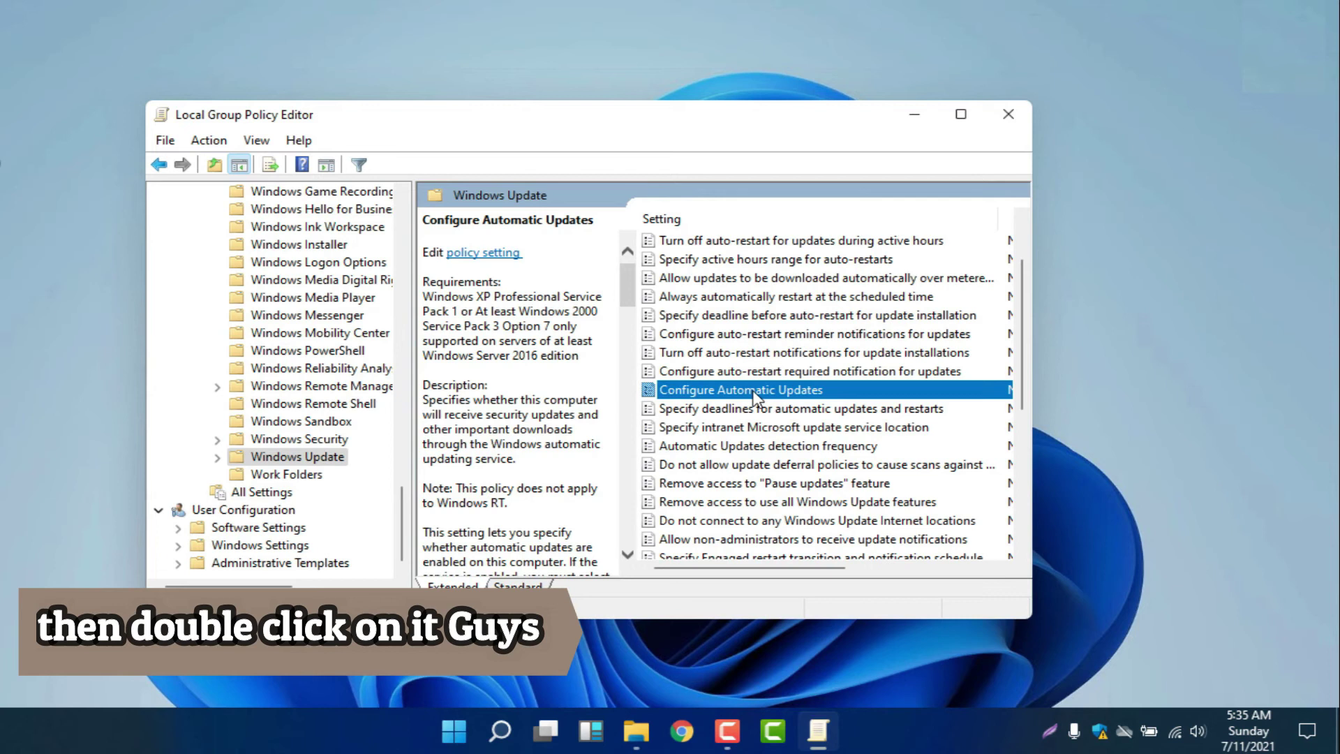
pyautogui.doubleClick(753, 393)
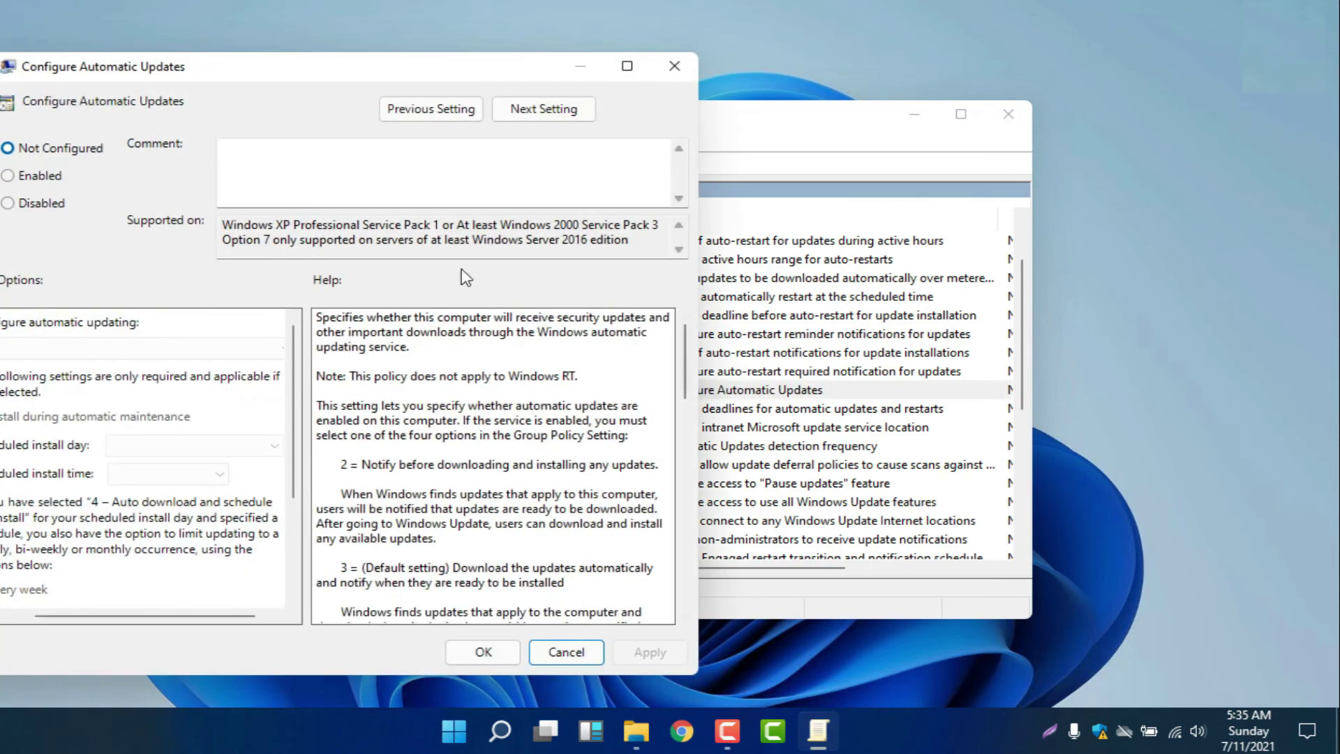
# Enable Configure Automatic Updates, leaving option 3 - Auto download and notify for install
pyautogui.moveTo(319, 75); pyautogui.dragTo(388, 59)
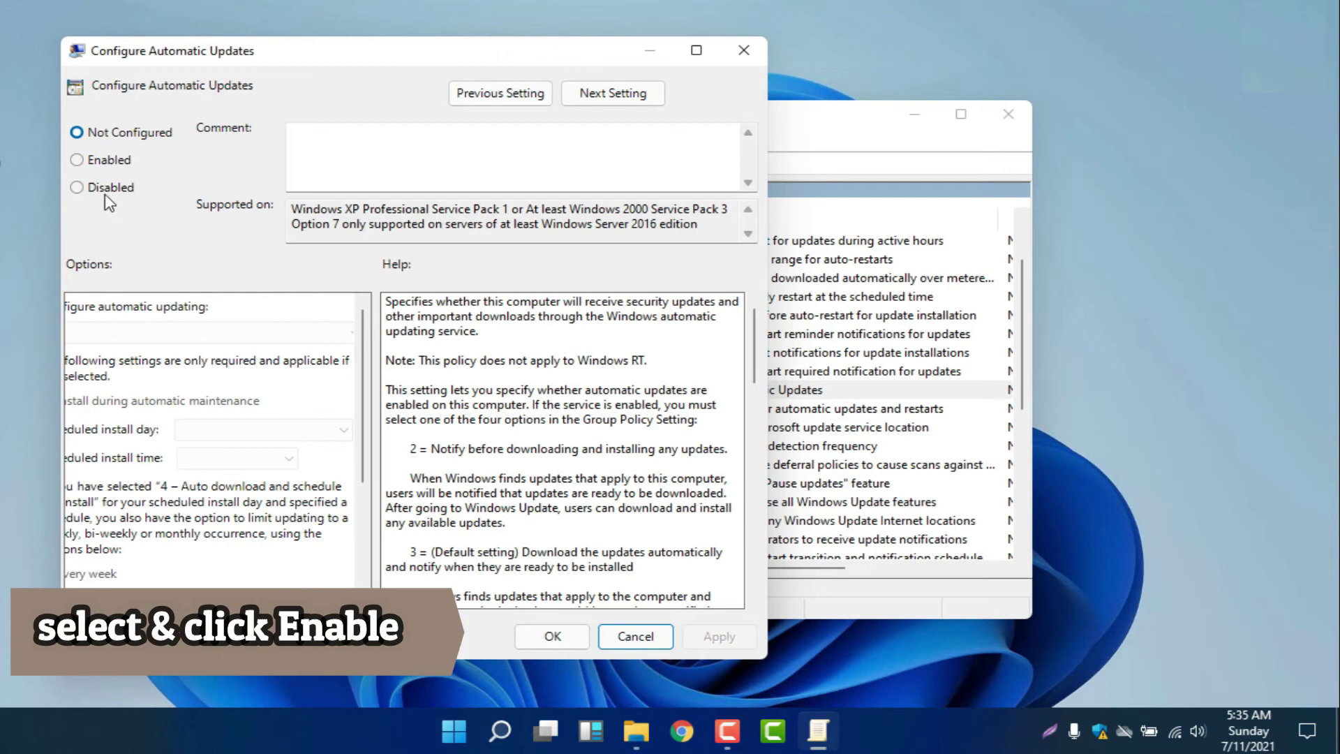
pyautogui.click(78, 161)
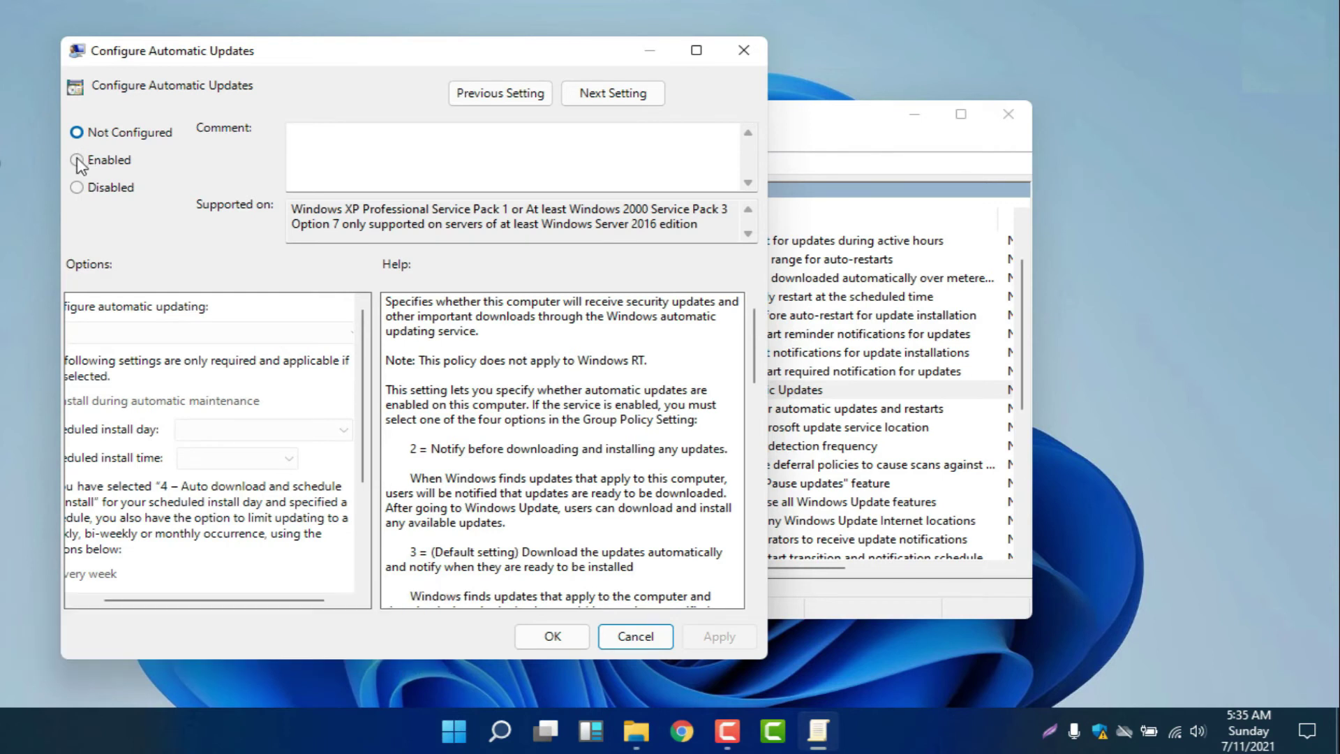
pyautogui.scroll(-3, 363, 419)
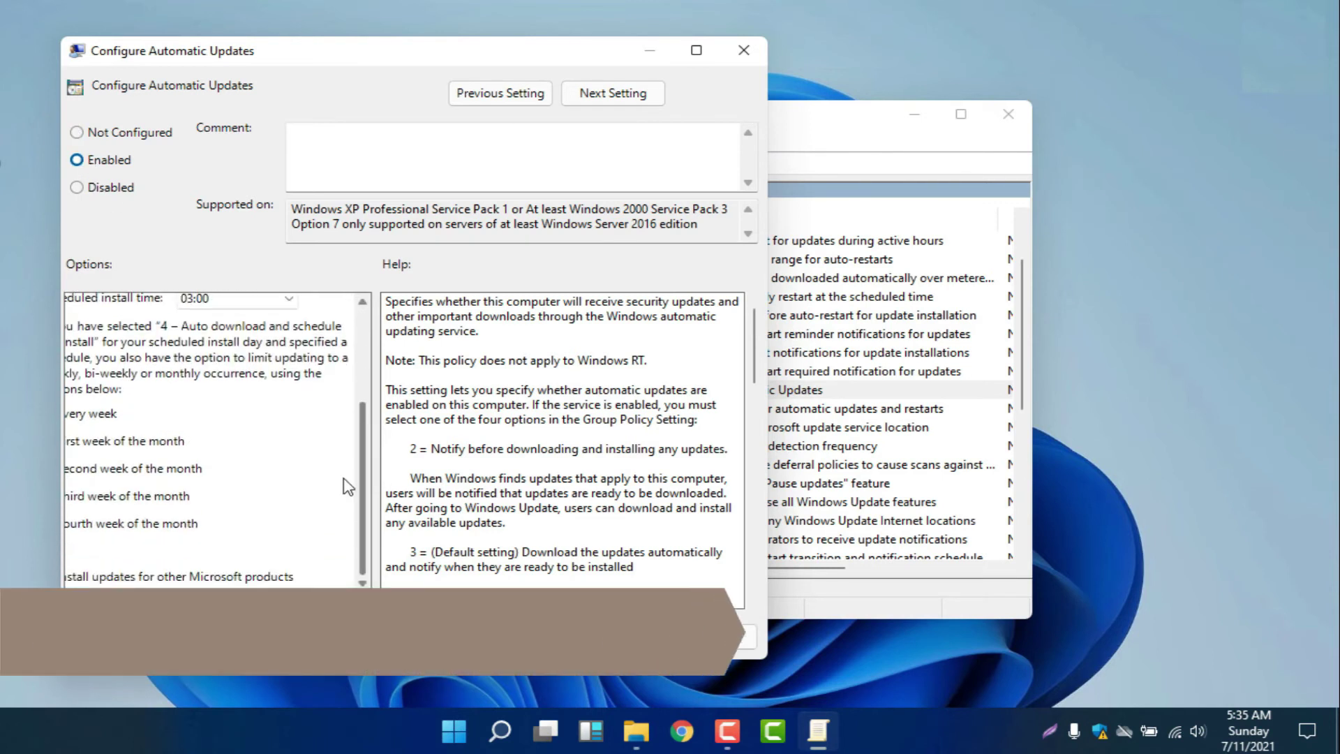
pyautogui.hscroll(-2, 210, 419)
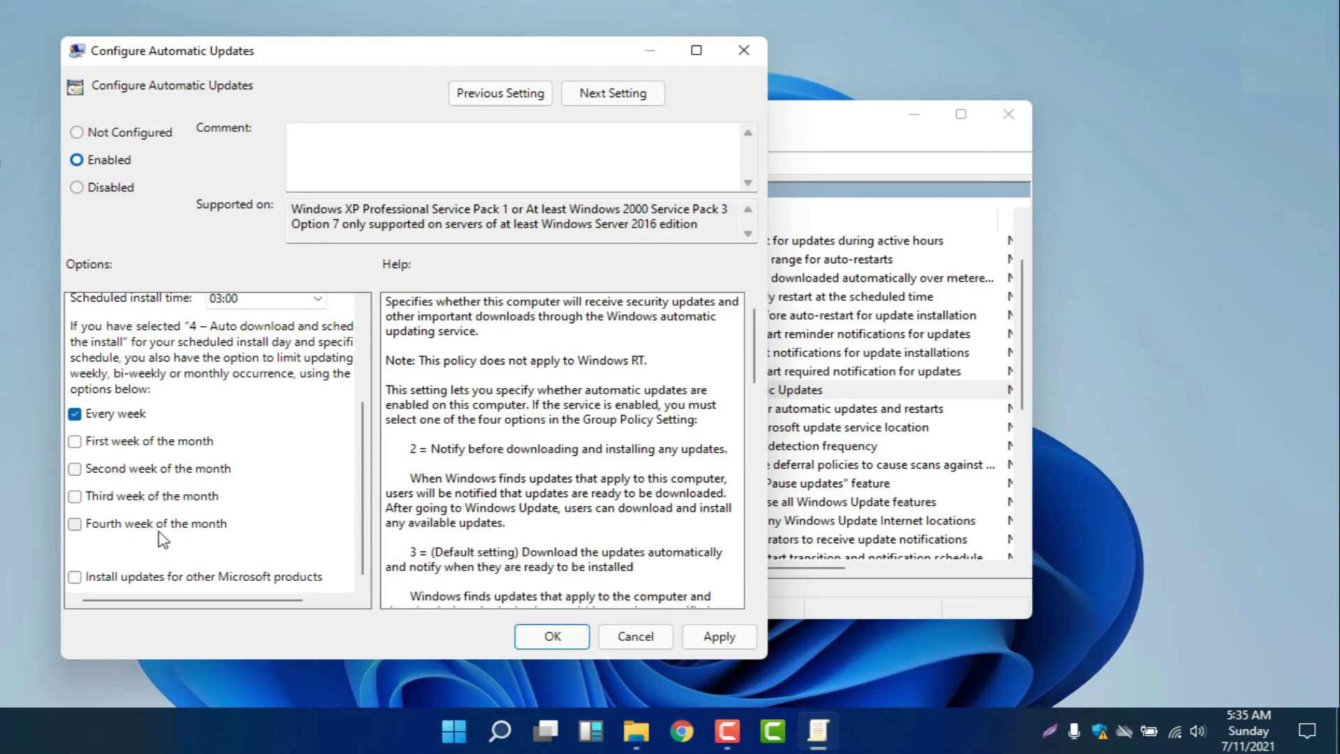
pyautogui.scroll(4, 222, 497)
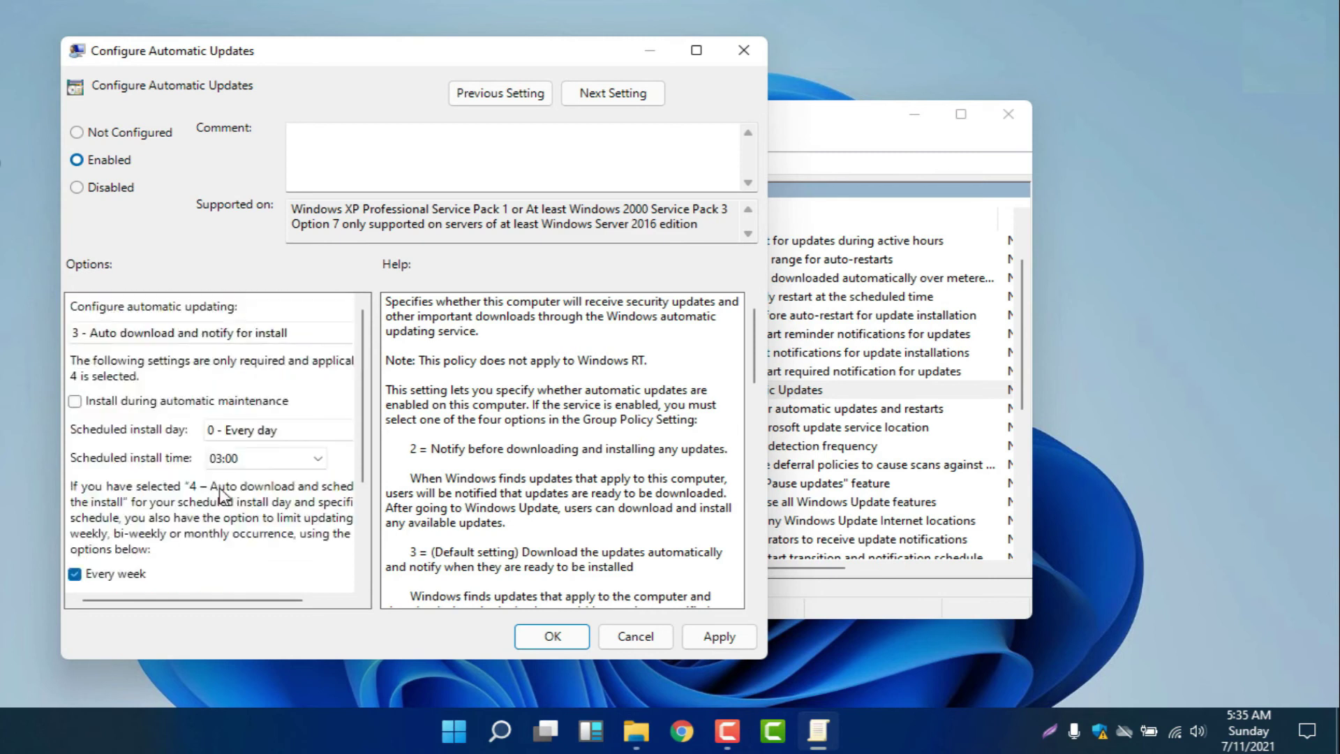
pyautogui.click(244, 342)
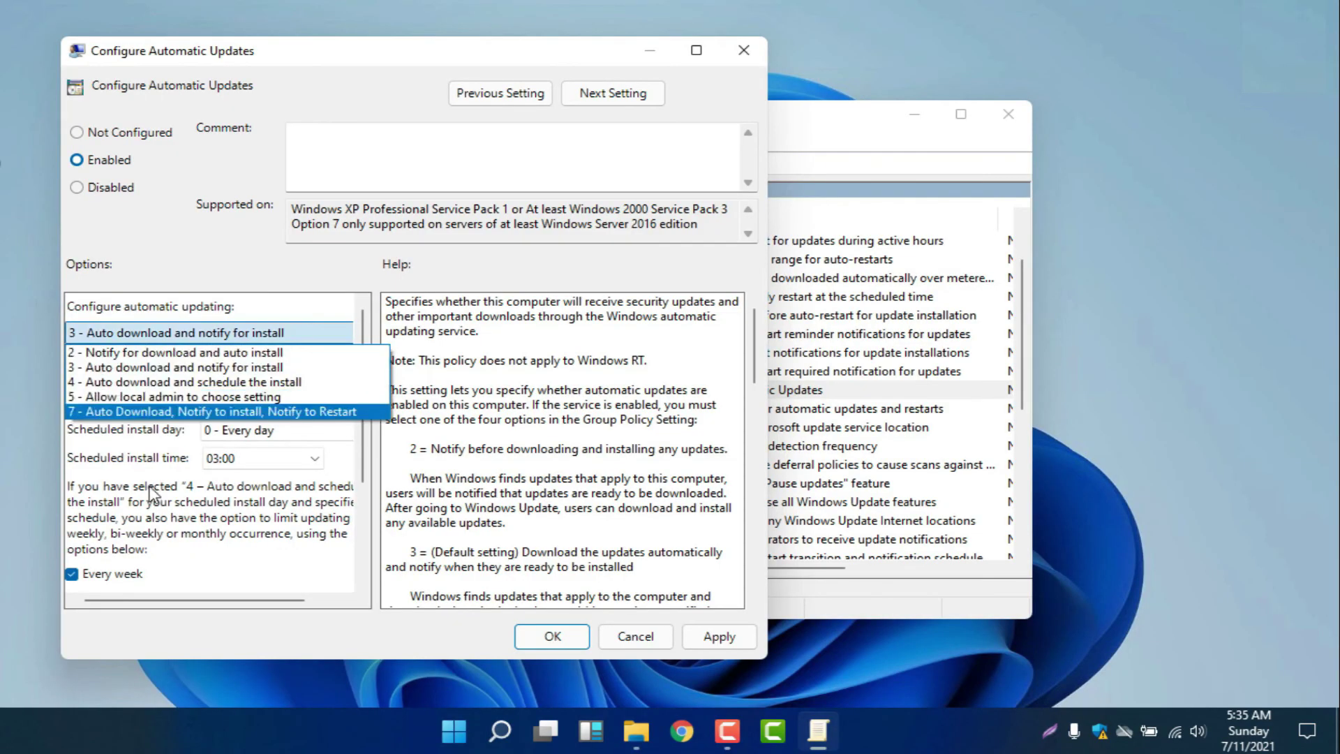
pyautogui.click(218, 492)
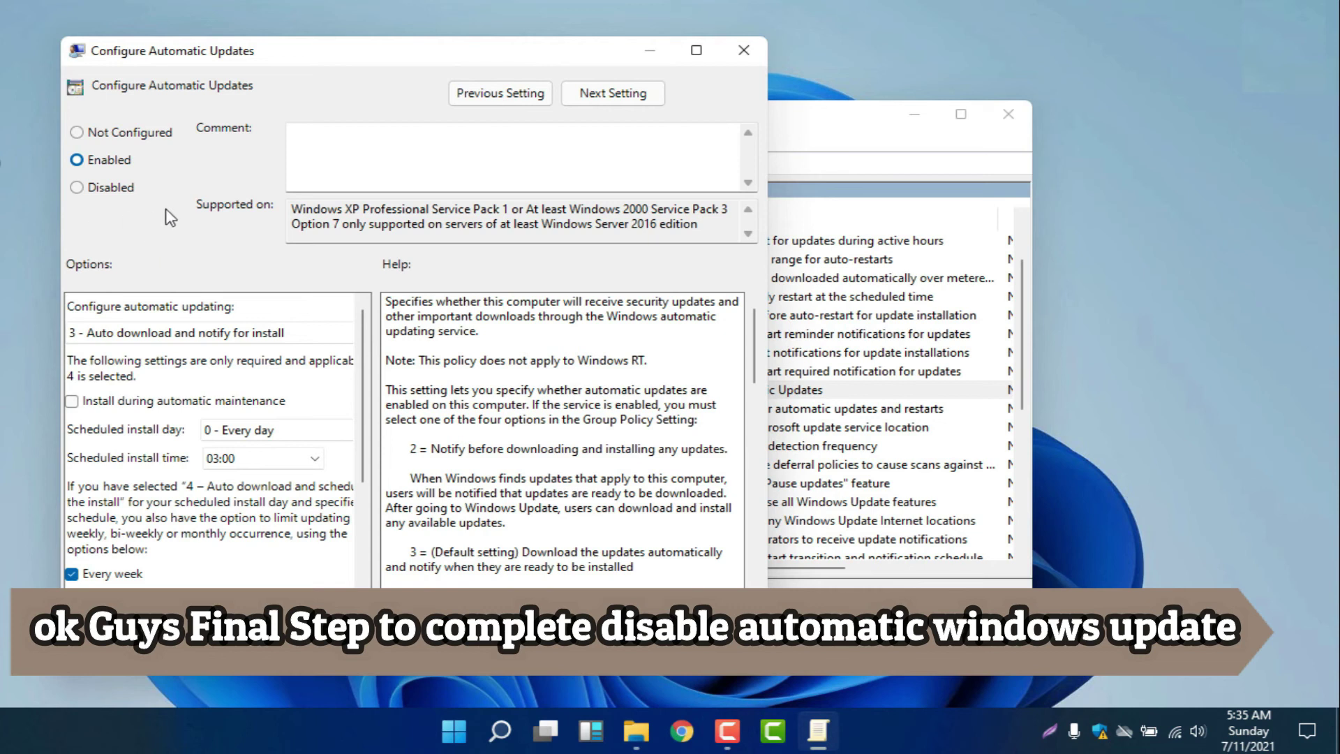
# Set Configure Automatic Updates to Disabled, apply it, and close the Group Policy Editor
pyautogui.click(77, 188)
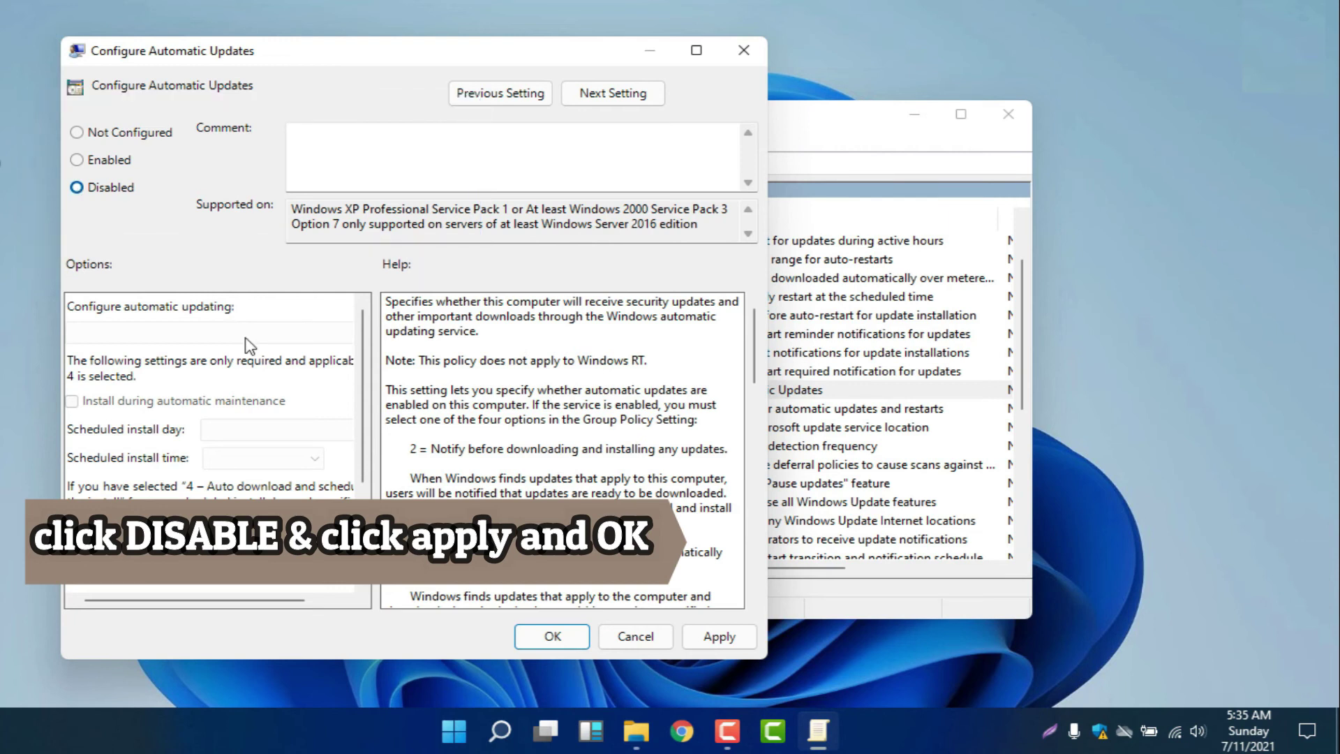
pyautogui.click(718, 638)
pyautogui.click(554, 636)
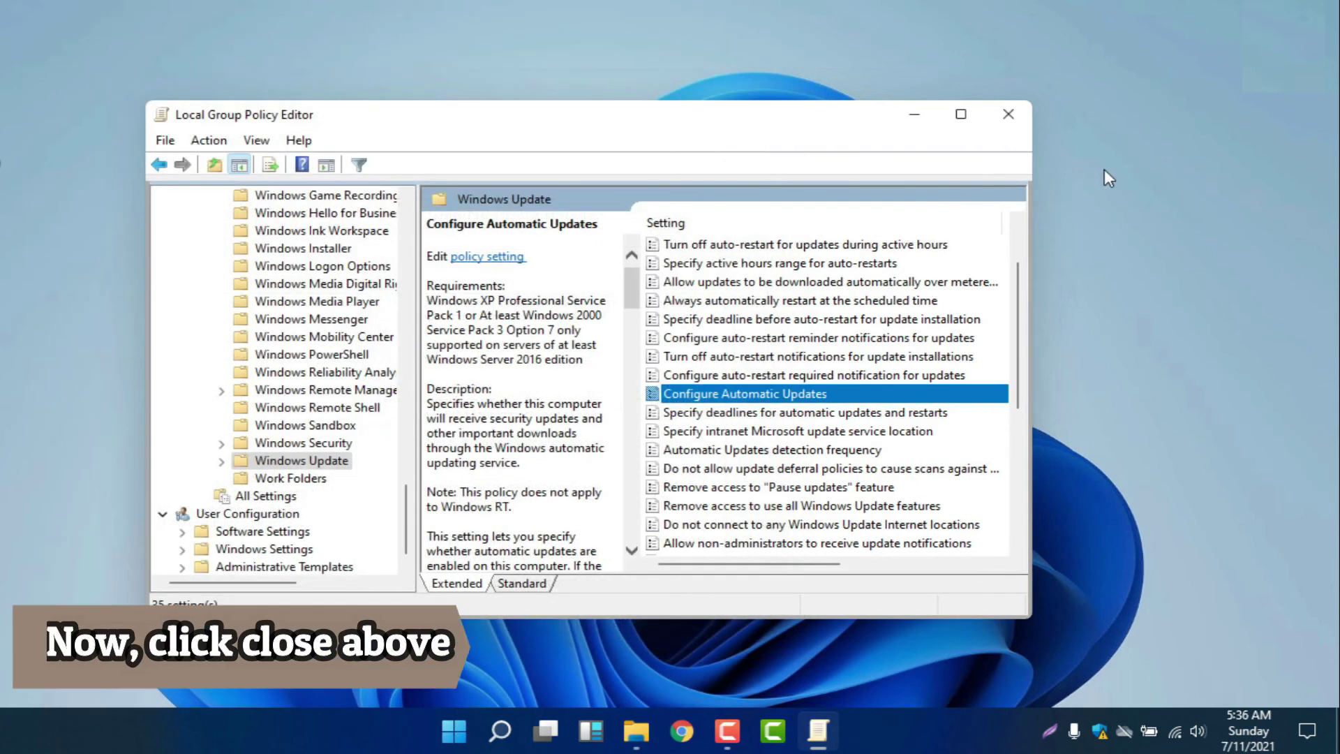
pyautogui.click(1013, 120)
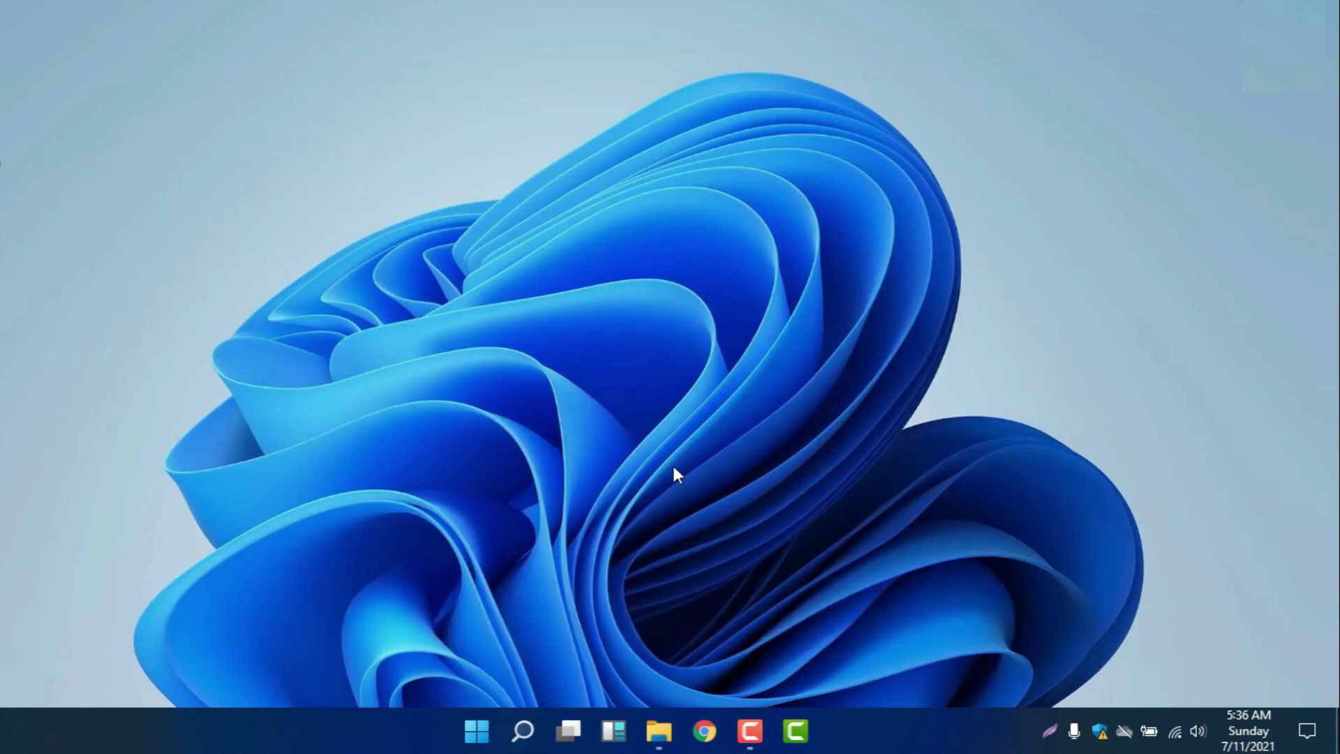
# Search for 'update' and open Check for updates in Settings
pyautogui.click(523, 732)
pyautogui.write('update')
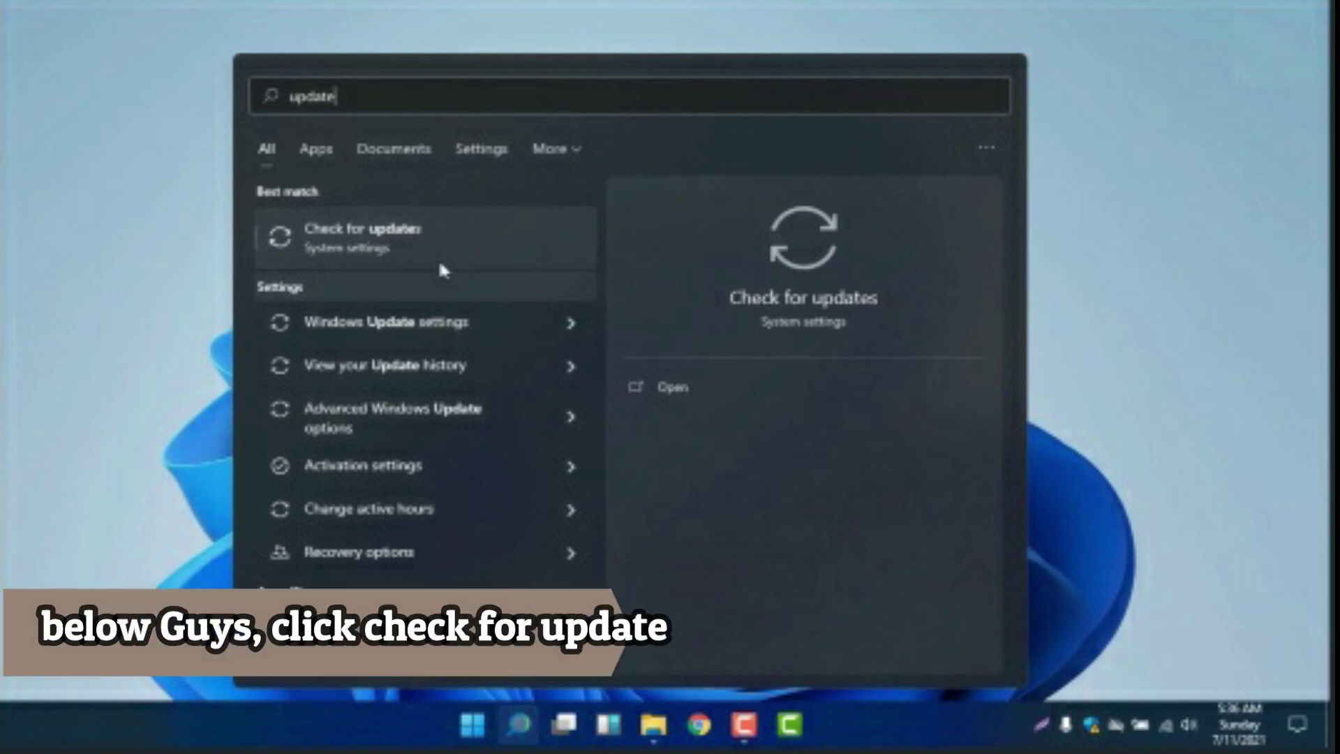
pyautogui.click(448, 254)
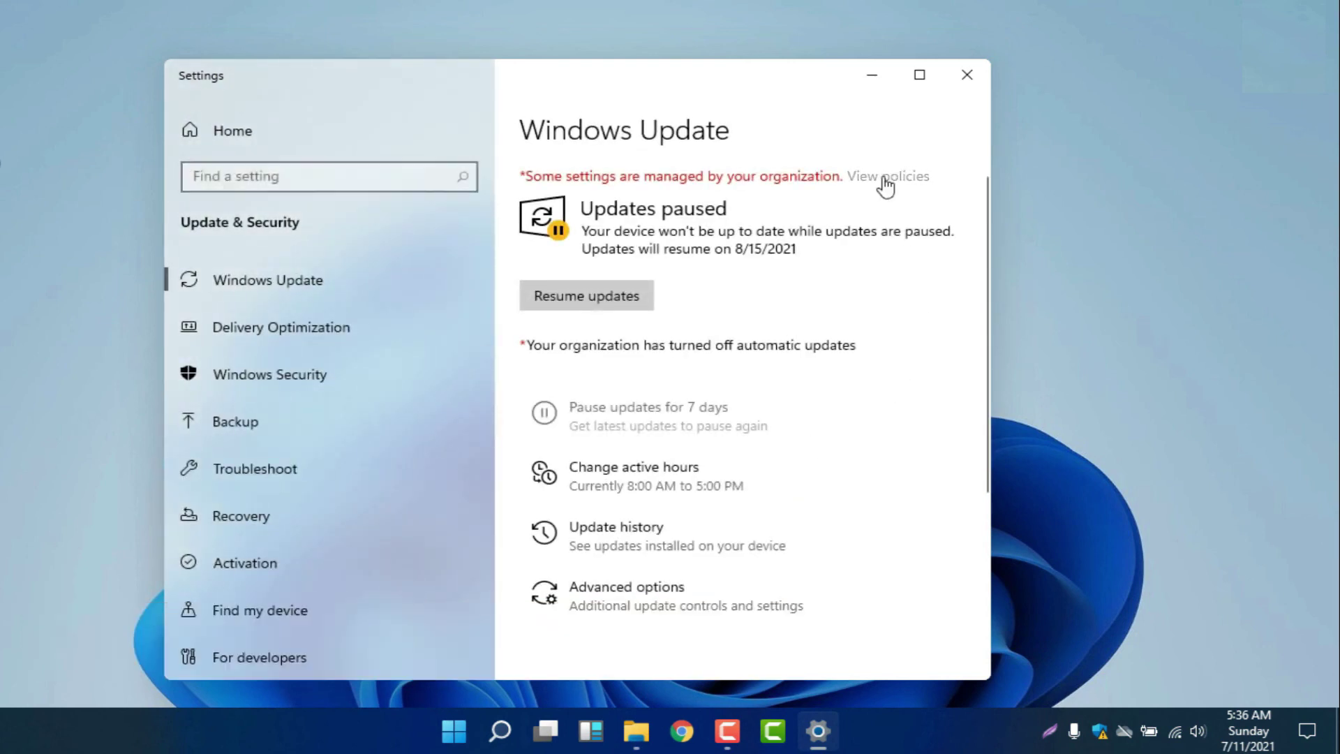
pyautogui.click(884, 180)
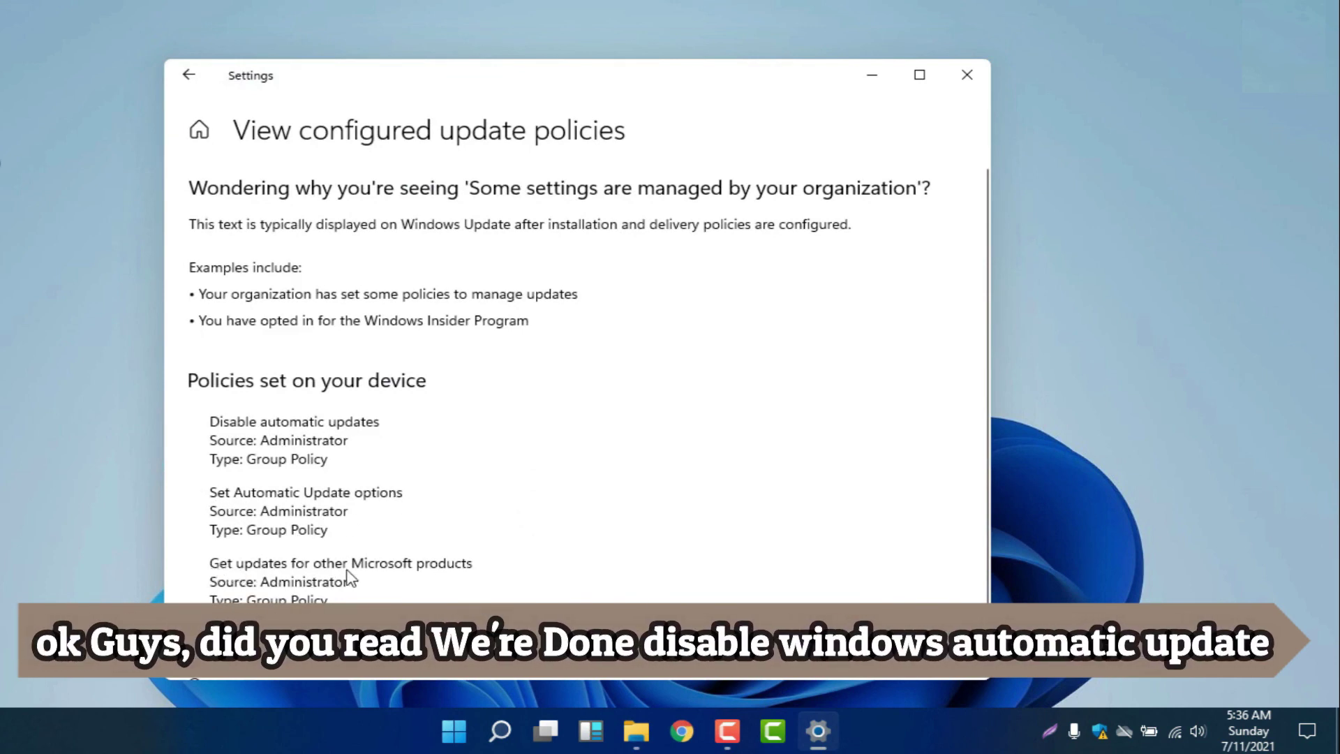
pyautogui.scroll(-1, 317, 537)
pyautogui.scroll(1, 321, 547)
pyautogui.scroll(-1, 311, 543)
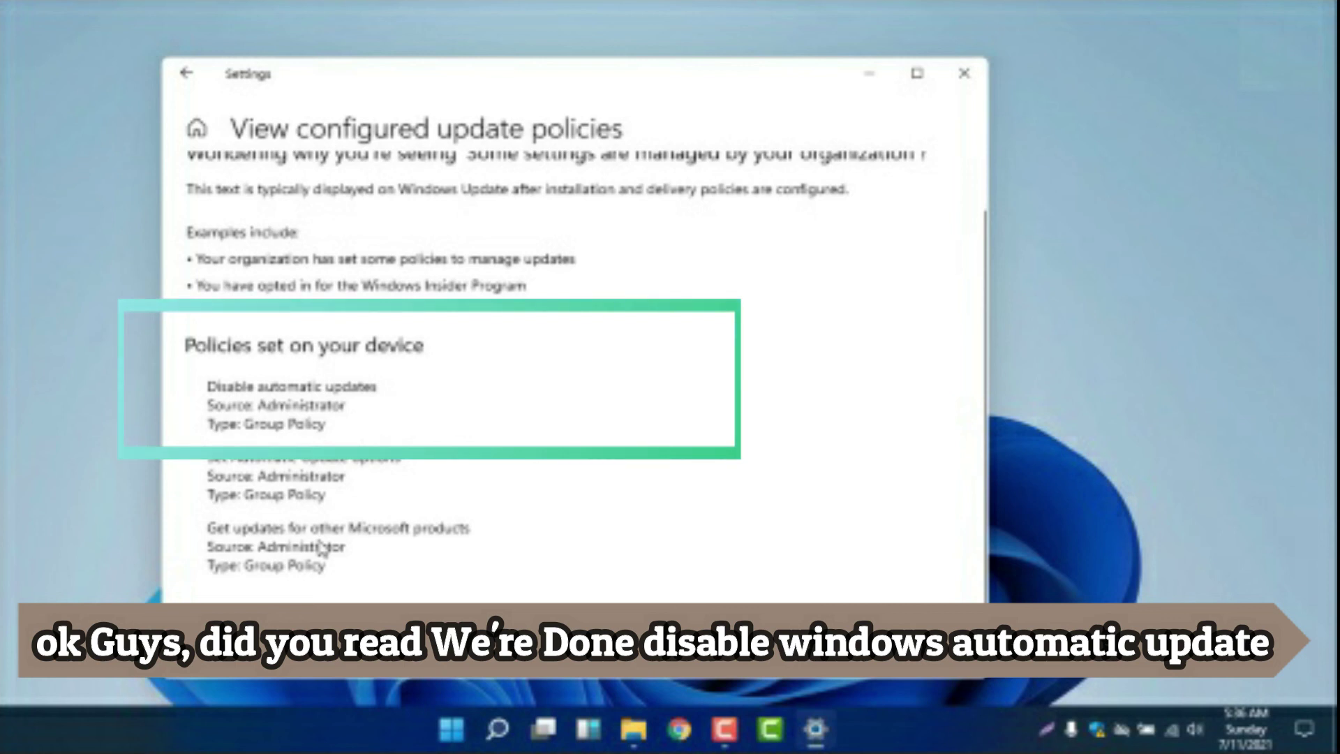
pyautogui.scroll(1, 321, 548)
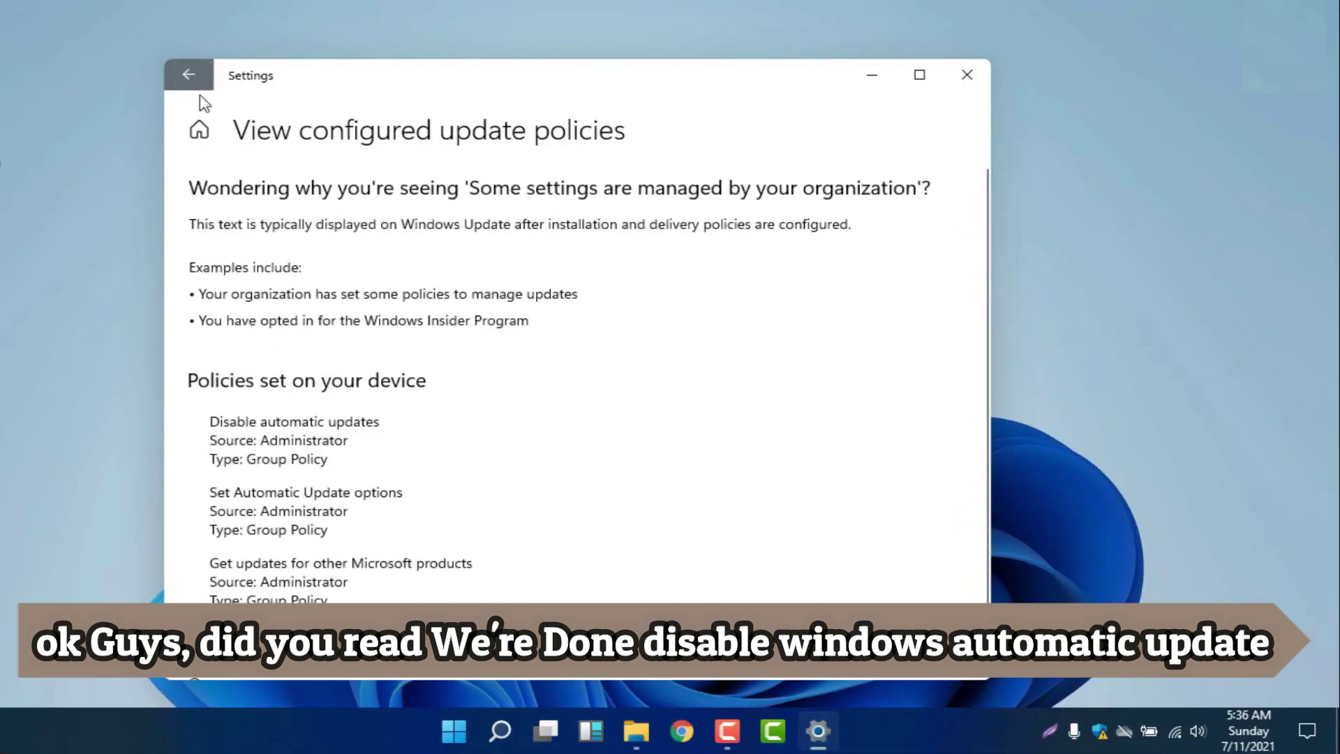
pyautogui.click(189, 75)
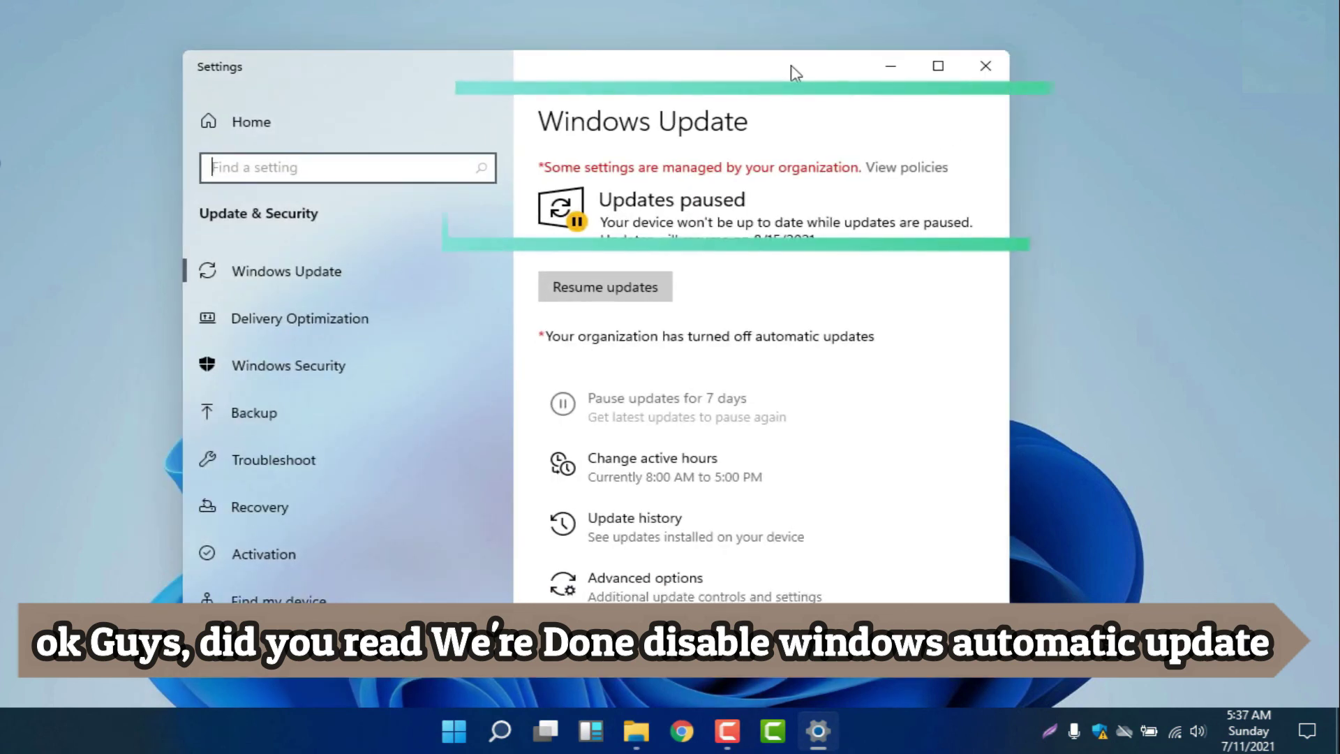